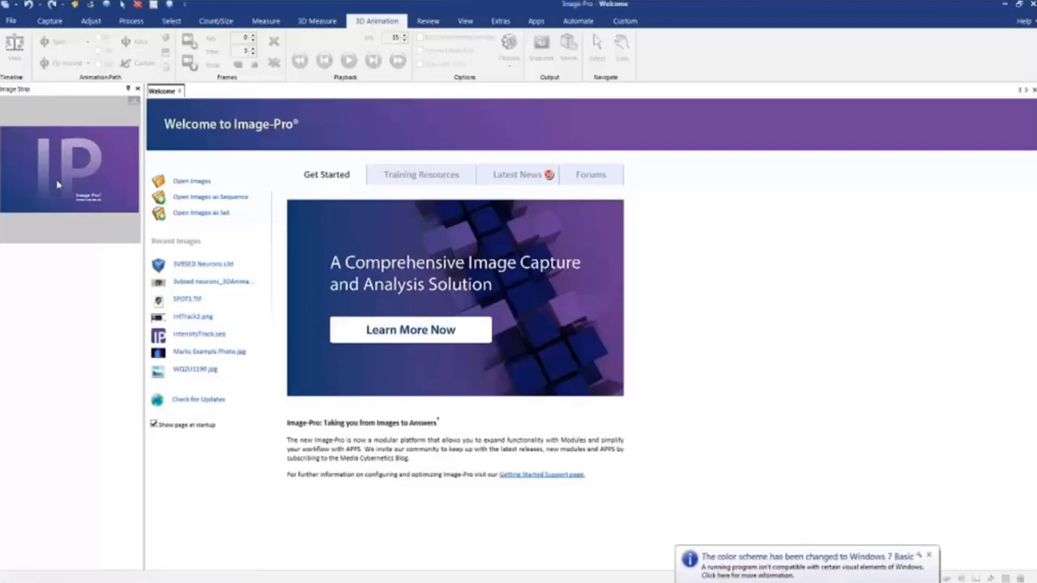
# - Dismiss the Windows colour-scheme notification over the Welcome page
pyautogui.click(929, 556)
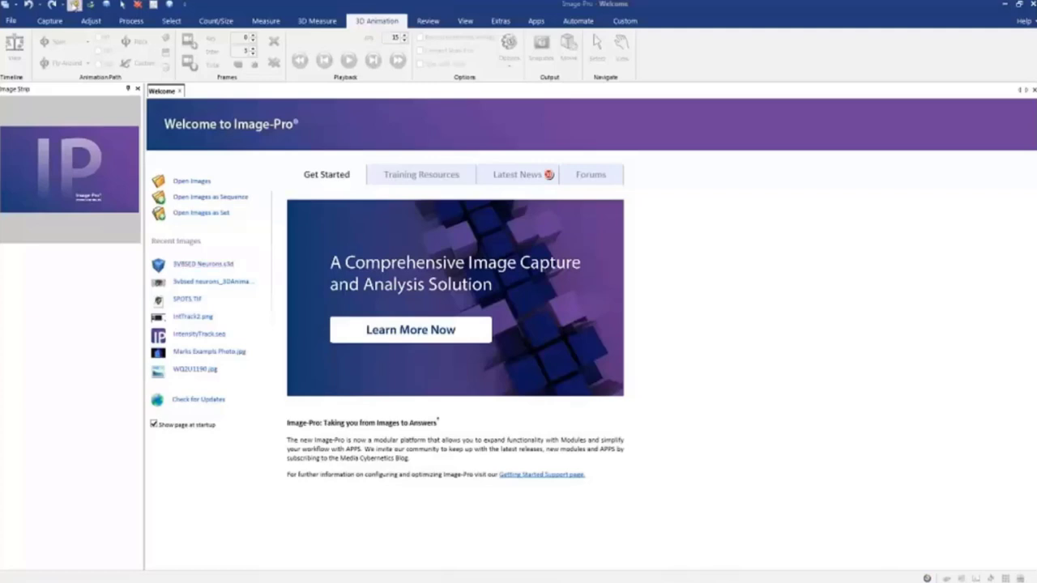
# - Open the 3VBSED Neurons.s3d volume from the Quick Access toolbar
pyautogui.click(74, 5)
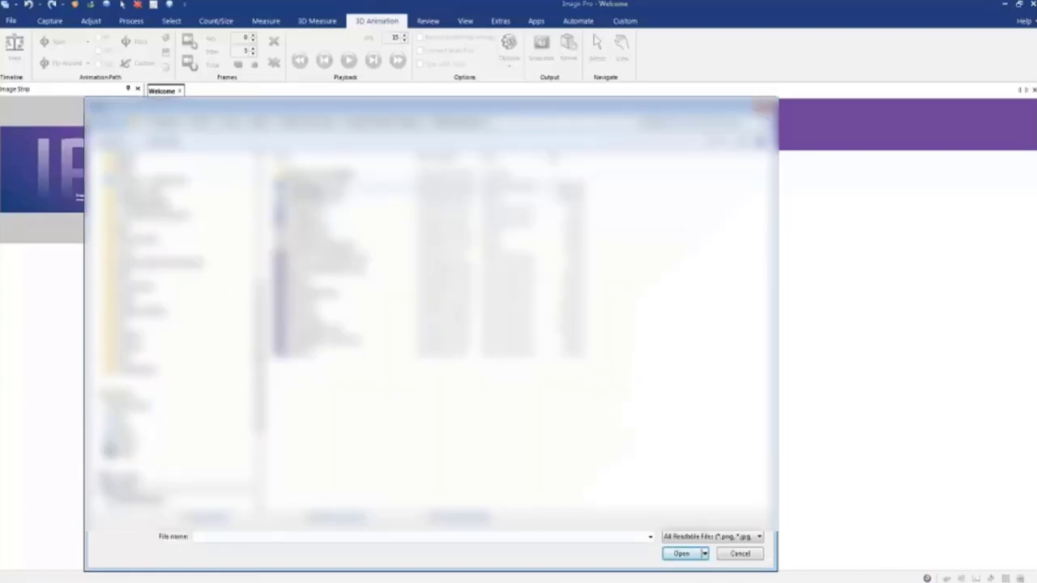
pyautogui.click(316, 188)
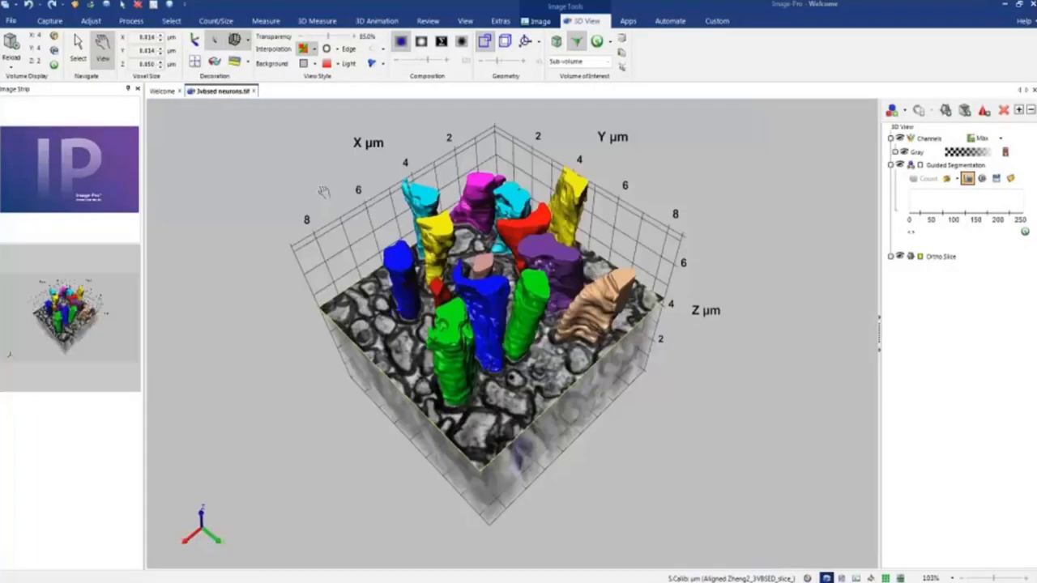
# - Tilt the neuron volume to a side angle and expand the Ortho Slice settings (Z, Opaque, slice 97)
pyautogui.moveTo(495, 486); pyautogui.dragTo(418, 365)
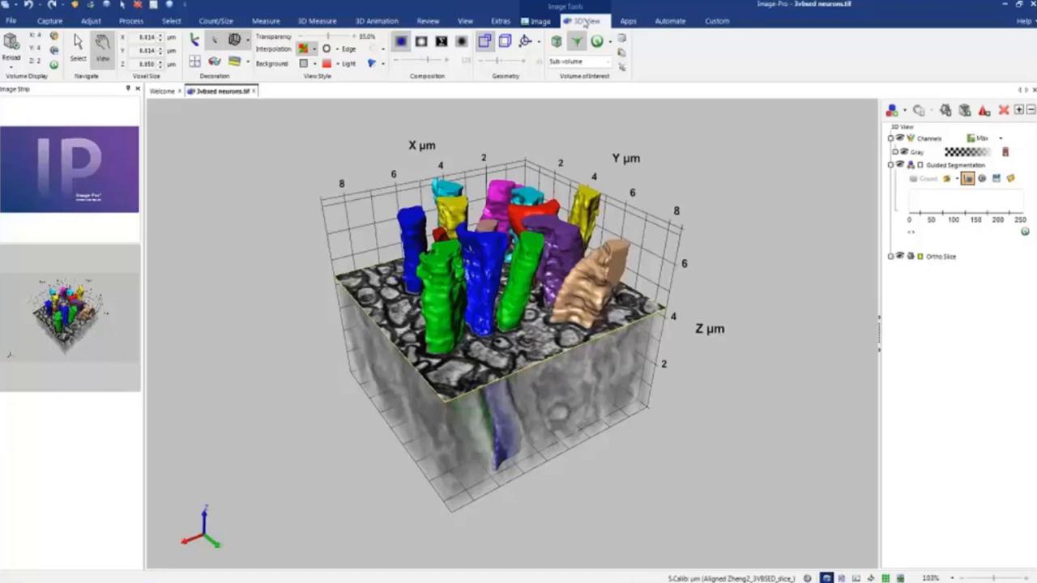
pyautogui.moveTo(443, 428); pyautogui.dragTo(511, 426)
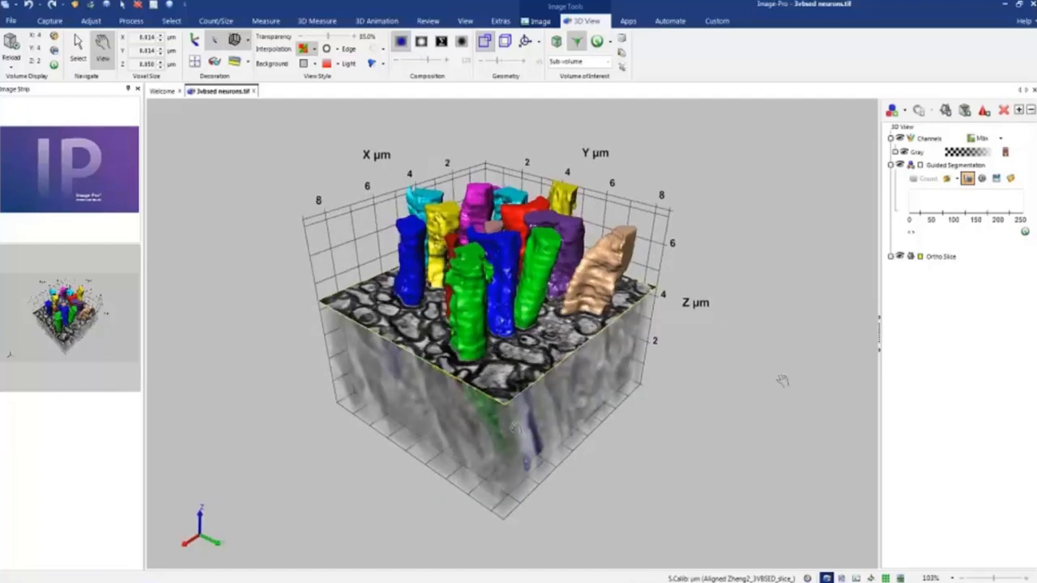
pyautogui.click(891, 256)
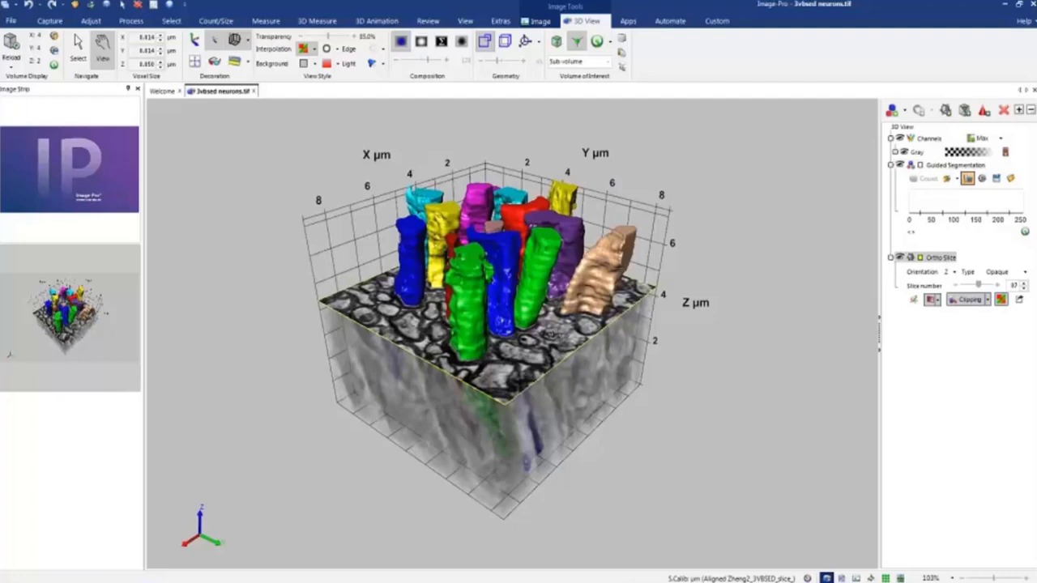
# - Move the Ortho Slice layer above Guided Segmentation and make its type Transparent
pyautogui.moveTo(436, 369)
pyautogui.mouseDown()
pyautogui.moveTo(406, 351)
pyautogui.moveTo(389, 356)
pyautogui.moveTo(430, 365)
pyautogui.mouseUp()
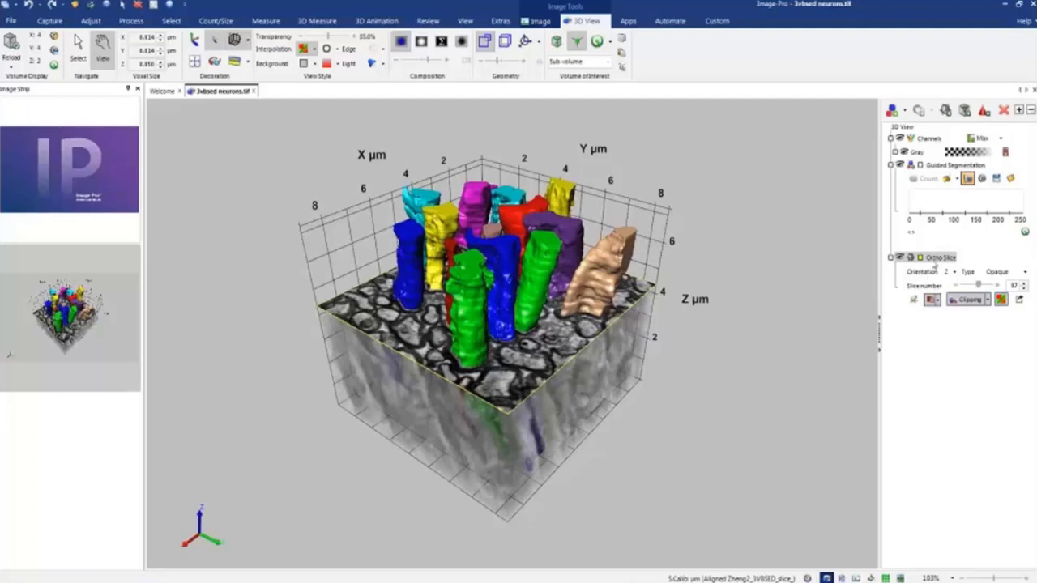
pyautogui.moveTo(940, 256); pyautogui.dragTo(930, 169)
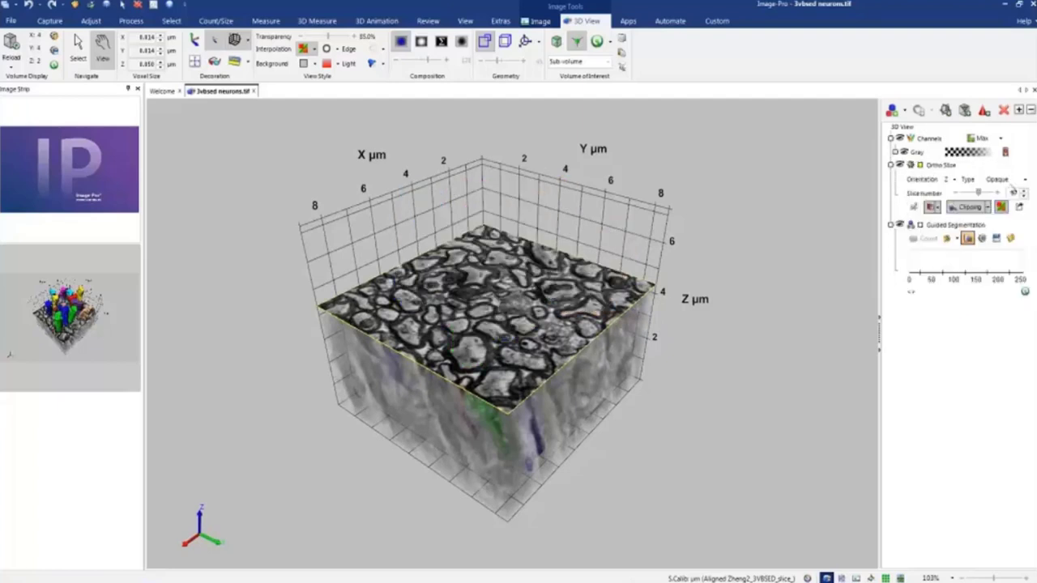
pyautogui.click(1011, 185)
pyautogui.scroll(-1, 1010, 185)
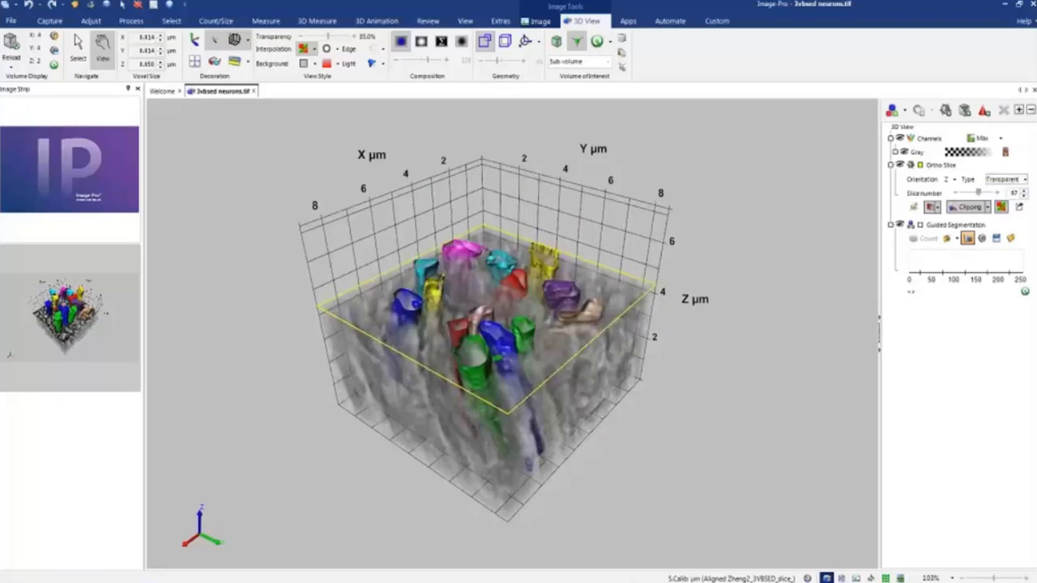
# - Sweep the ortho slice through the volume to slice 144 and tilt the view
pyautogui.moveTo(978, 193); pyautogui.dragTo(909, 308)
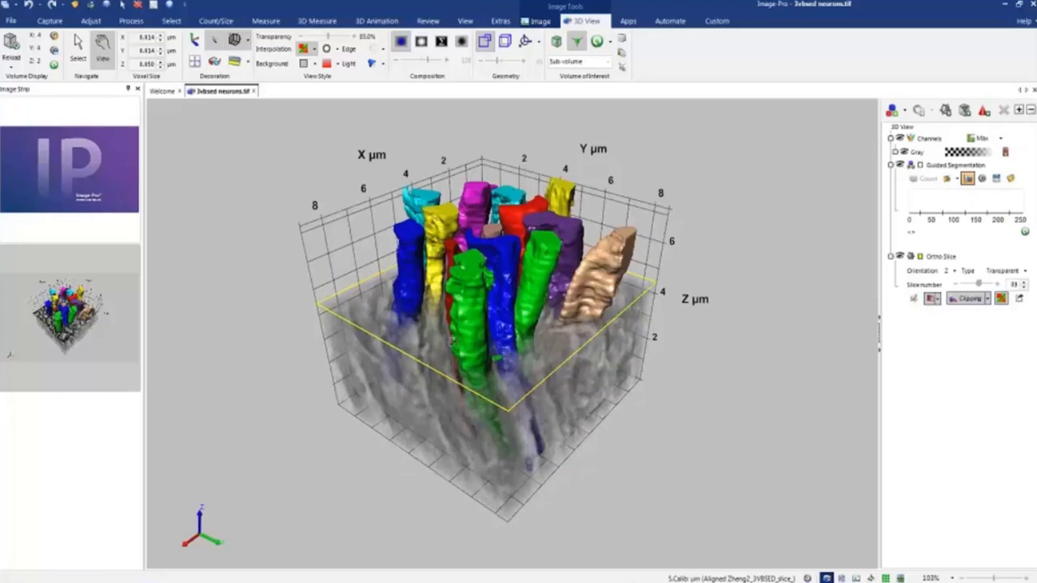
pyautogui.moveTo(453, 341); pyautogui.dragTo(484, 365)
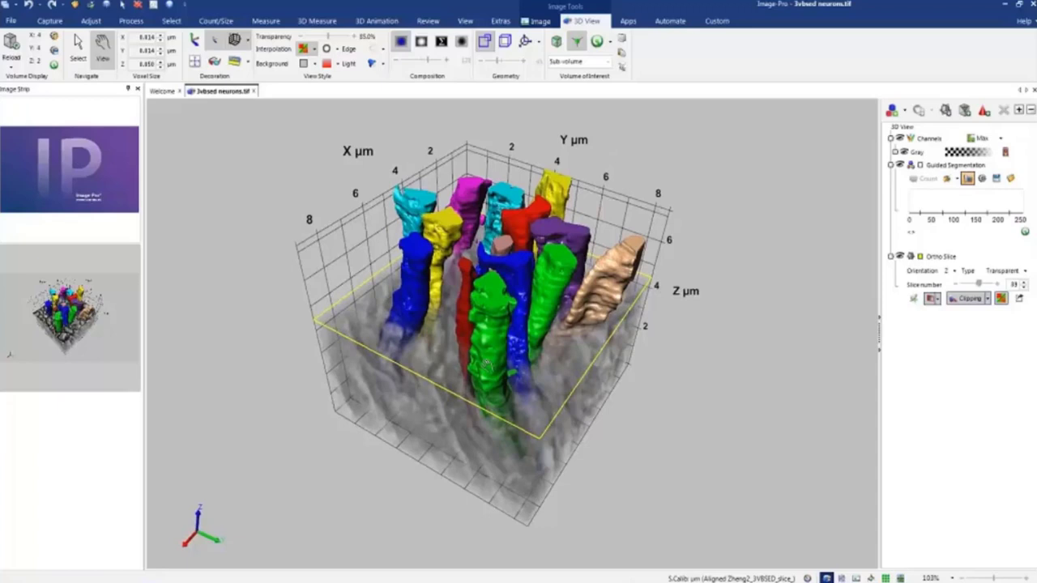
pyautogui.moveTo(981, 283); pyautogui.dragTo(989, 285)
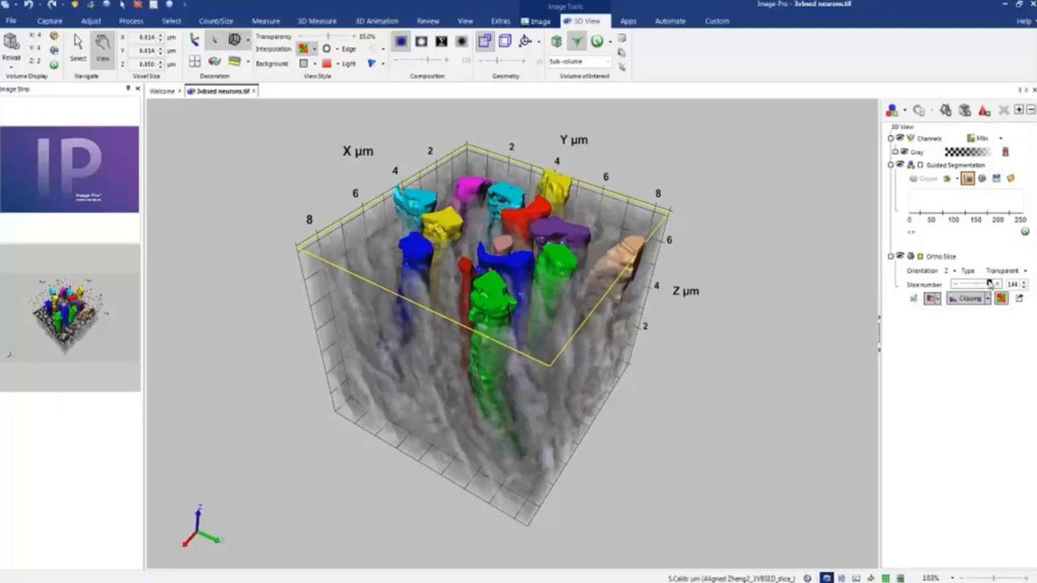
pyautogui.moveTo(988, 283); pyautogui.dragTo(1011, 284)
pyautogui.moveTo(489, 494); pyautogui.dragTo(508, 409)
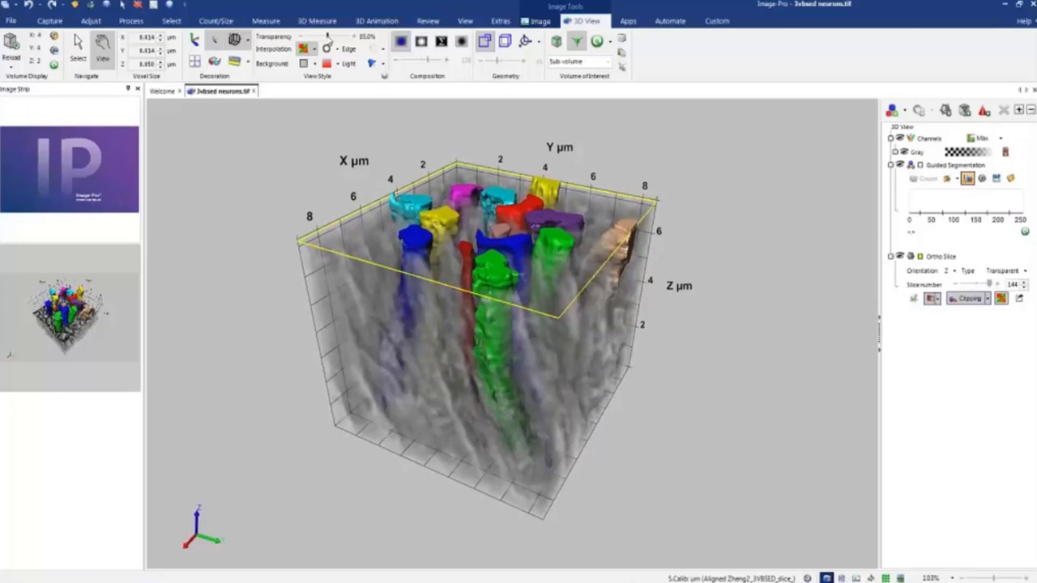
# - Render the volume at 0% transparency with 1024 composition slices and directional lighting
pyautogui.moveTo(328, 38); pyautogui.dragTo(300, 38)
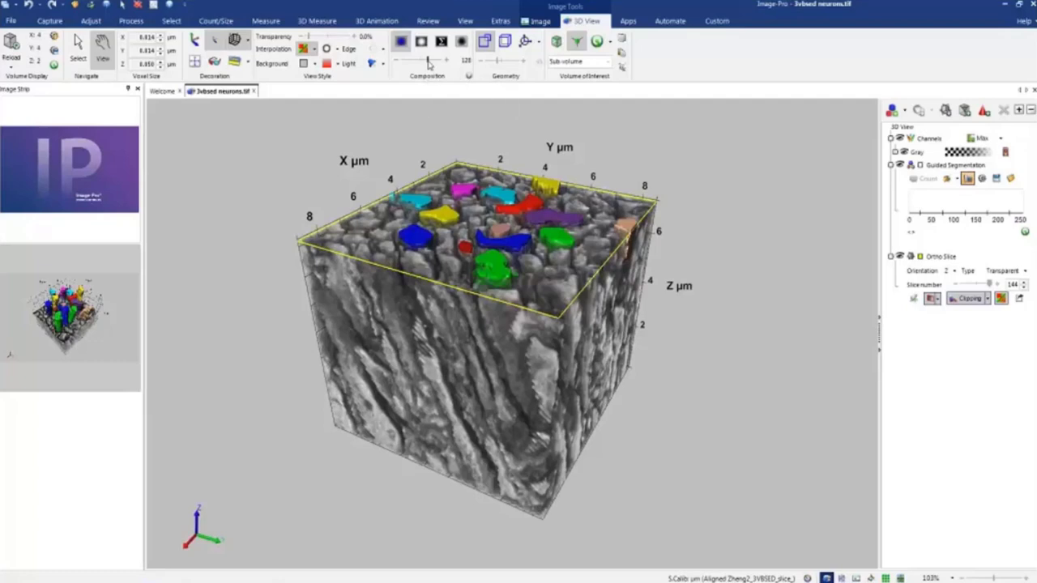
pyautogui.moveTo(429, 63); pyautogui.dragTo(467, 69)
pyautogui.moveTo(517, 381); pyautogui.dragTo(515, 406)
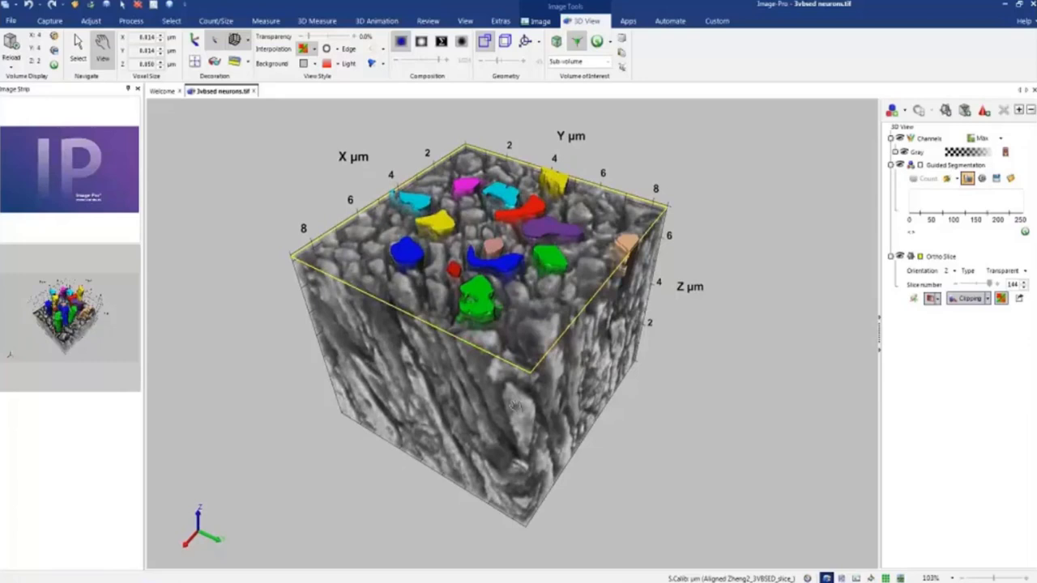
pyautogui.moveTo(511, 243); pyautogui.dragTo(506, 248)
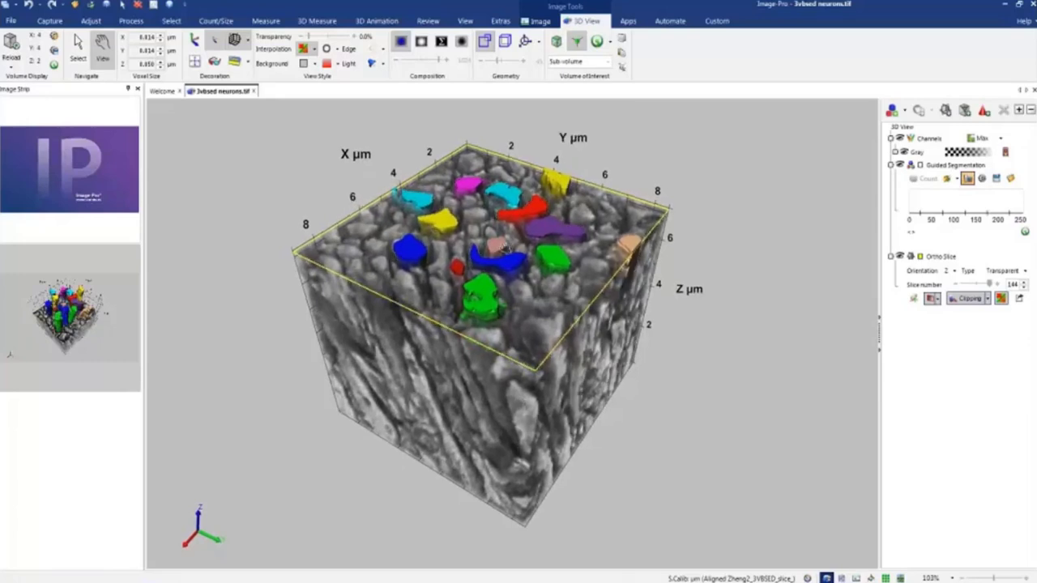
pyautogui.click(383, 63)
pyautogui.click(398, 92)
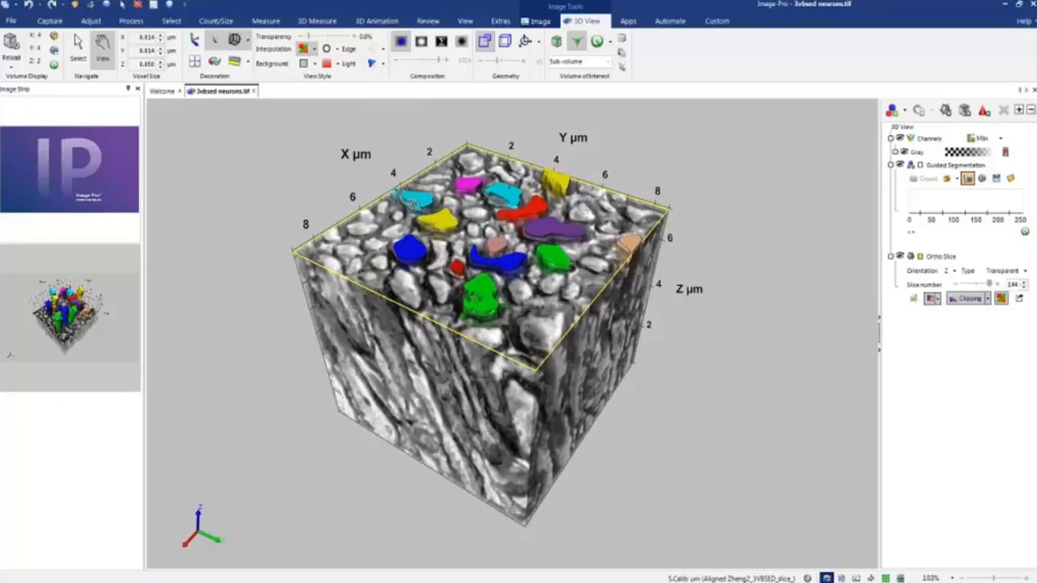
# - Raise the Gray channel opacity curve's lower point to about 100
pyautogui.click(896, 152)
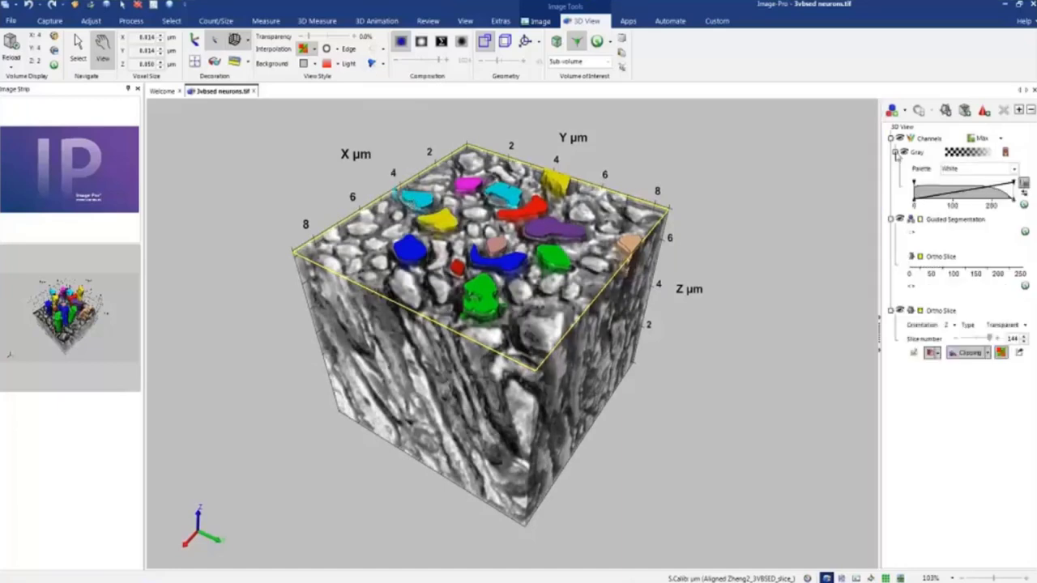
pyautogui.moveTo(914, 200); pyautogui.dragTo(949, 203)
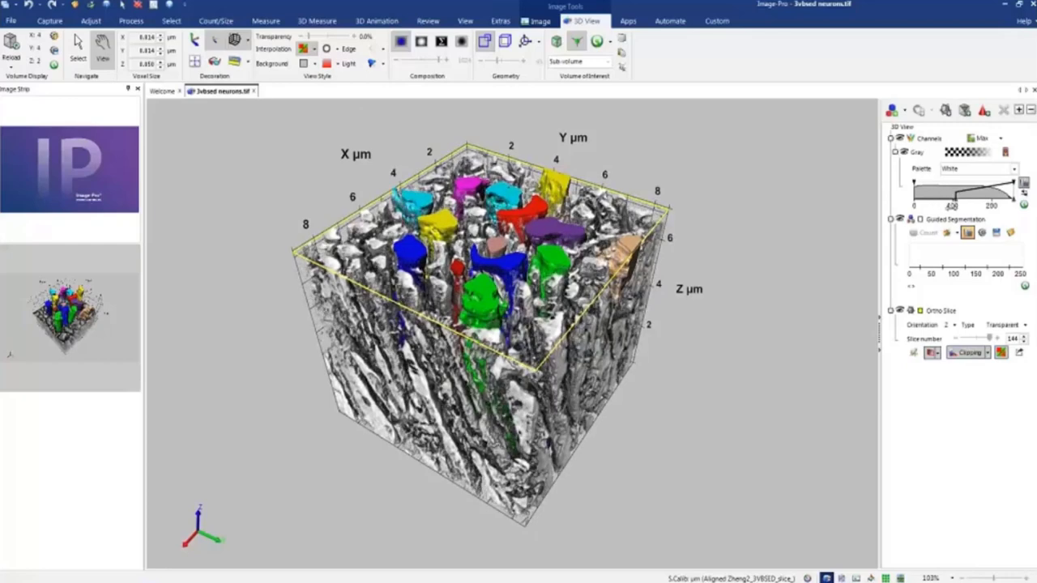
pyautogui.moveTo(606, 245); pyautogui.dragTo(458, 294)
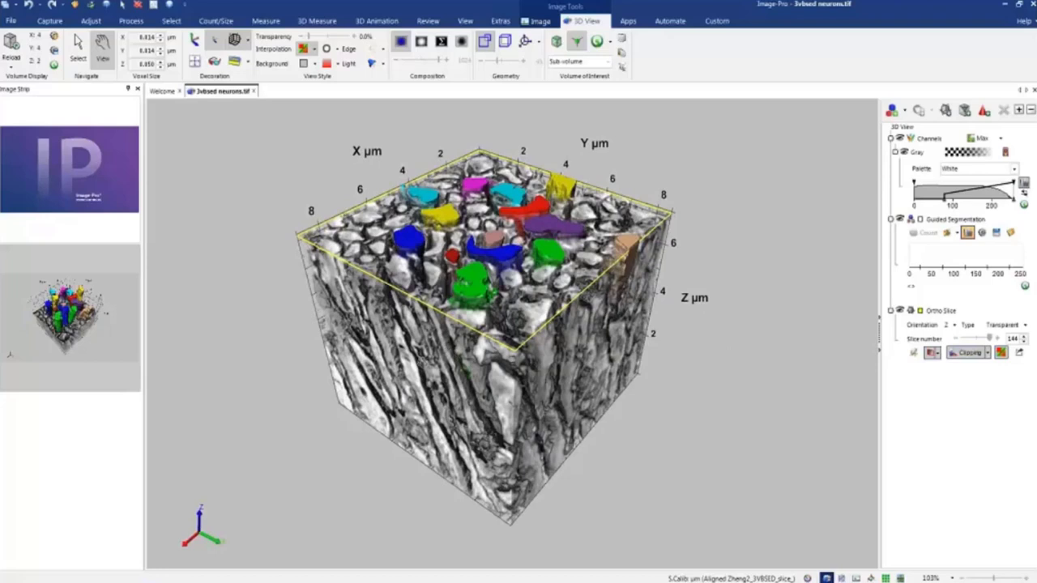
# - Show the animation timeline under an enlarged 3D view and hide the Ortho Slice and Guided Segmentation layers
pyautogui.click(234, 38)
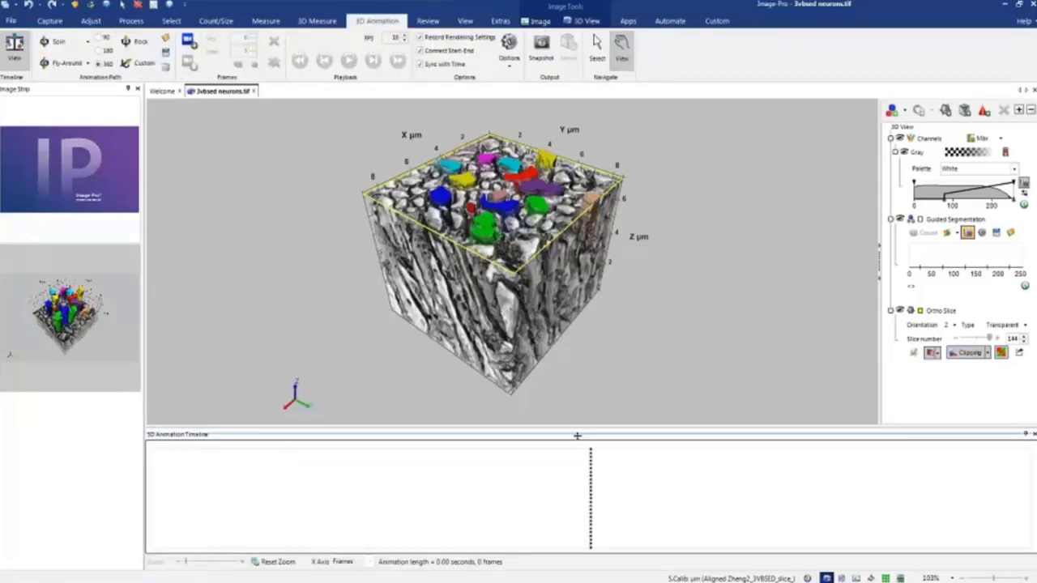
pyautogui.moveTo(576, 435); pyautogui.dragTo(575, 476)
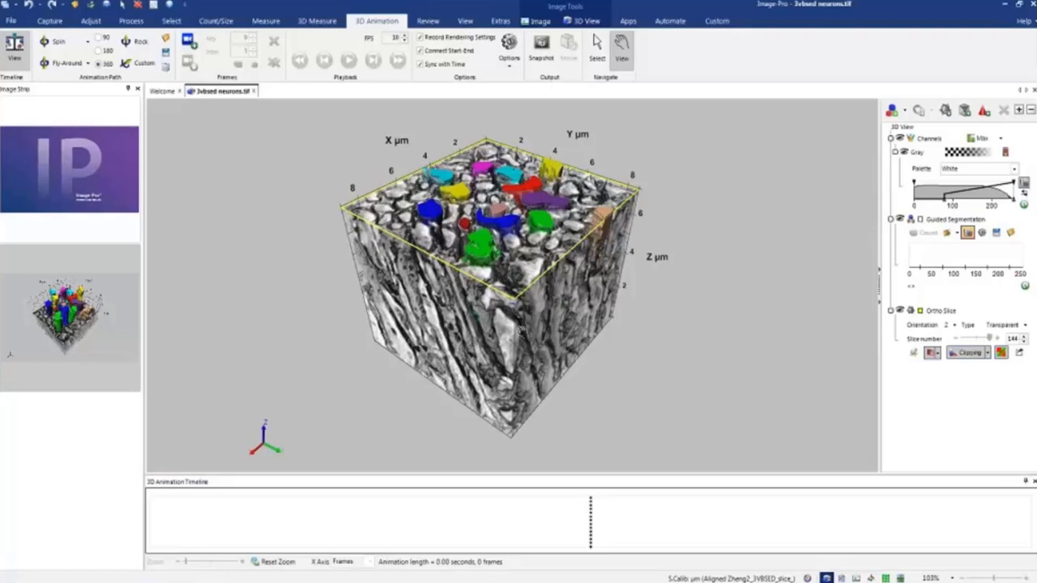
pyautogui.click(899, 310)
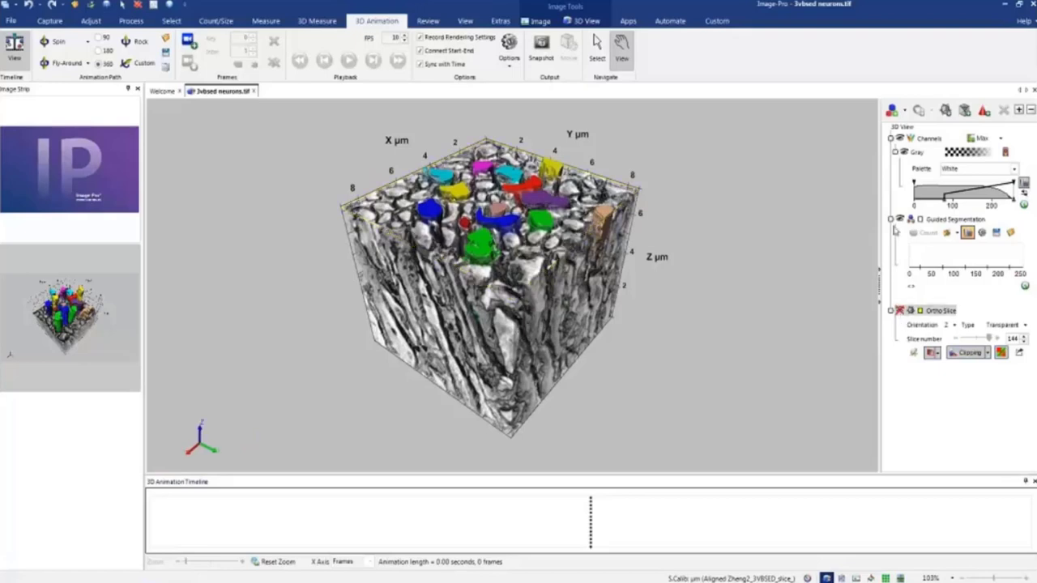
pyautogui.click(899, 219)
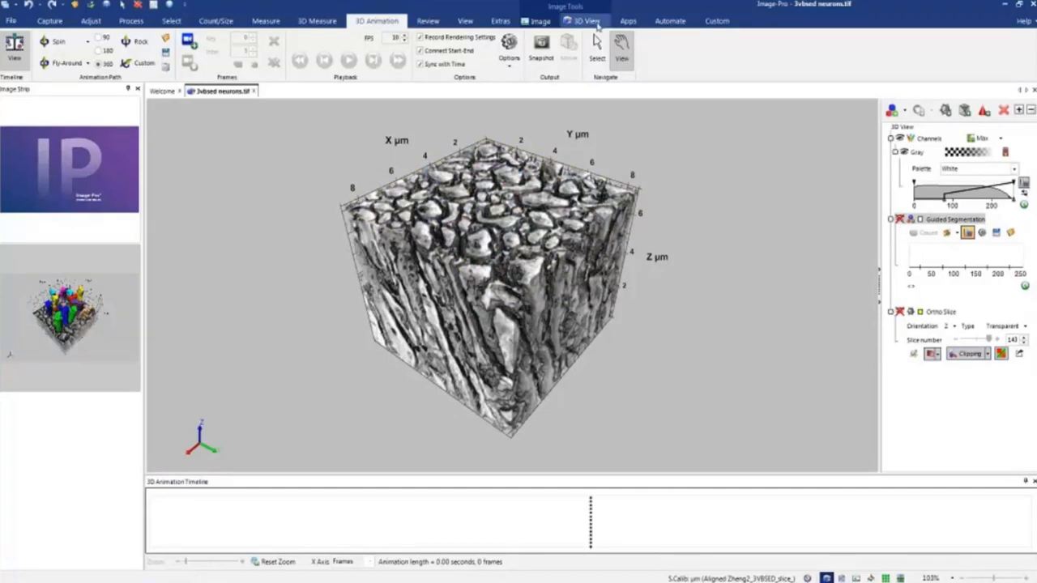
# - Rotate the bare grey volume to a squared top-down view of its X–Y face
pyautogui.click(582, 20)
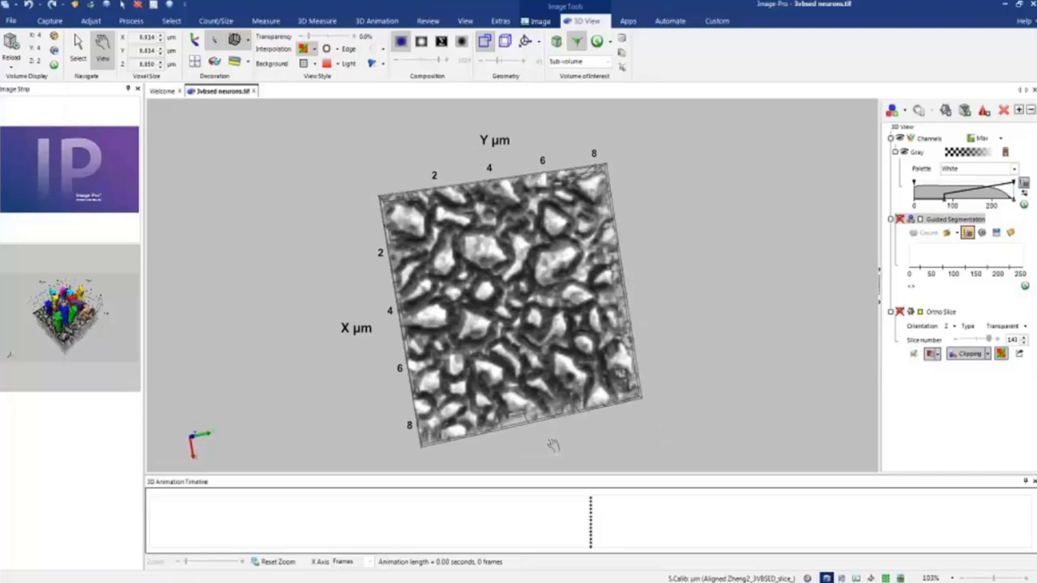
pyautogui.moveTo(527, 434)
pyautogui.mouseDown()
pyautogui.moveTo(527, 447)
pyautogui.moveTo(531, 438)
pyautogui.mouseUp()
pyautogui.moveTo(512, 287); pyautogui.dragTo(499, 286)
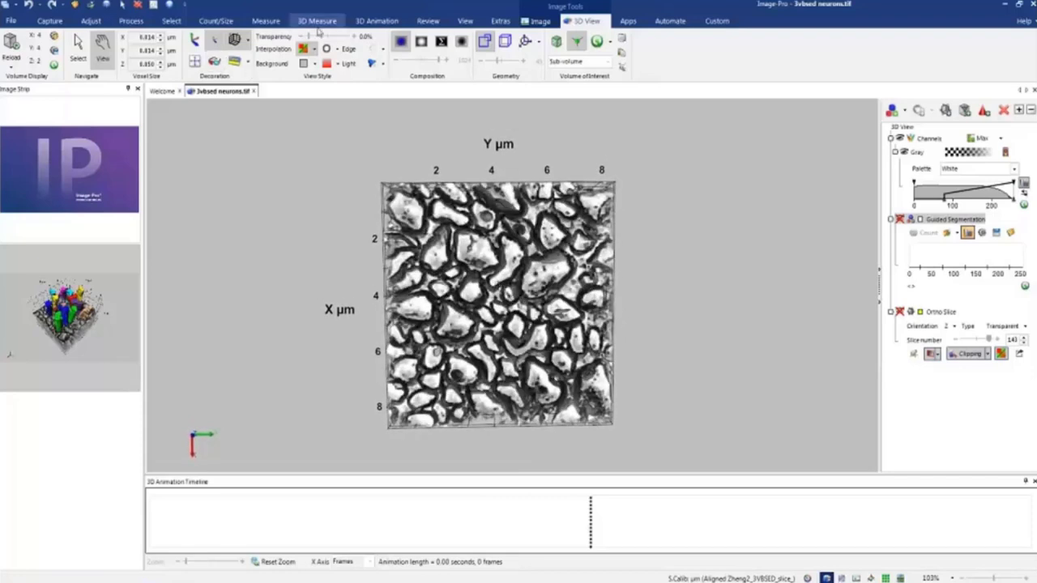
# - Add the top-down view as the first camera keyframe and enter 9 intermediate frames
pyautogui.click(377, 21)
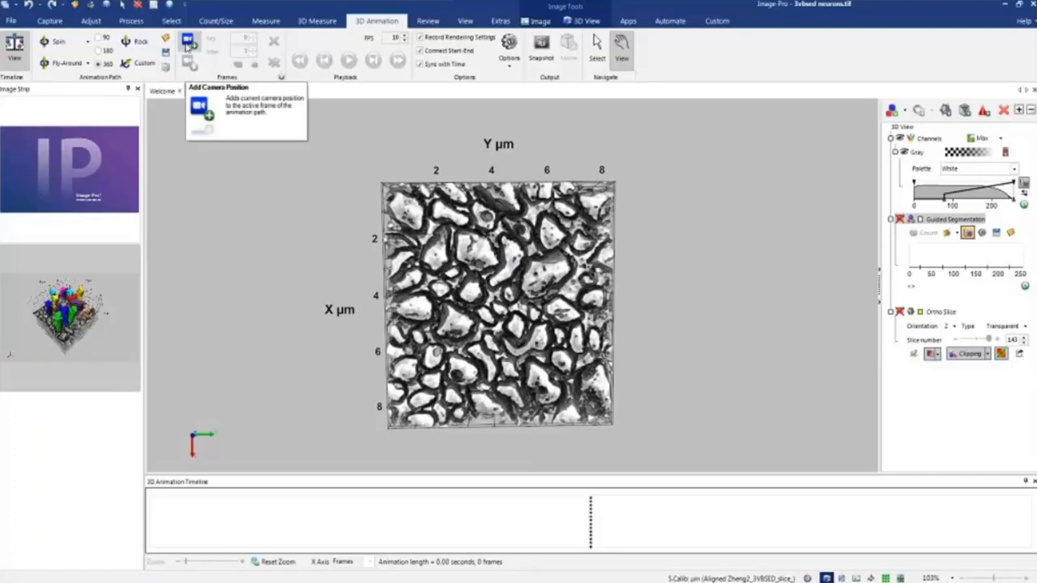
pyautogui.click(187, 44)
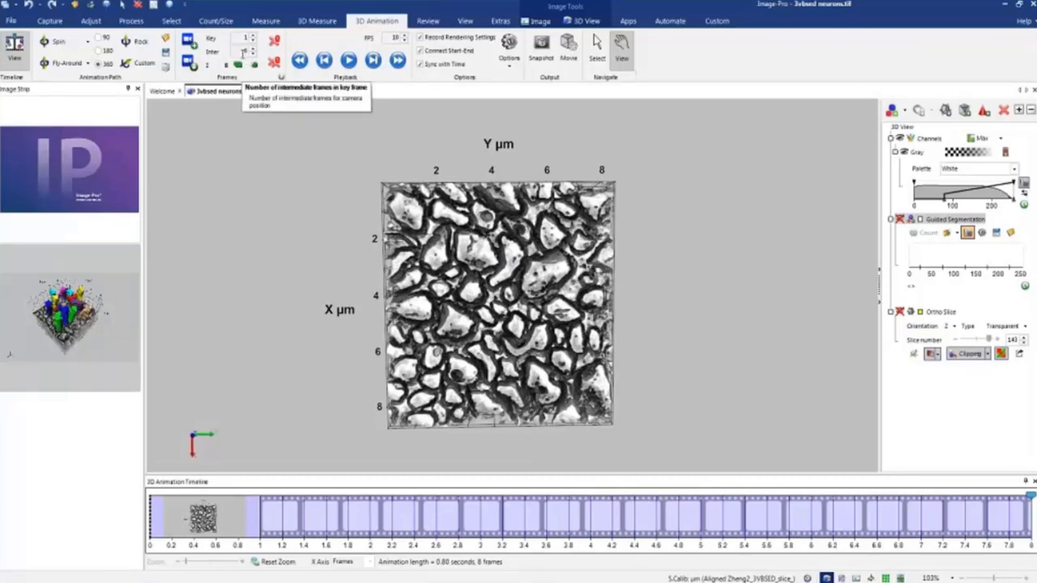
pyautogui.write('9')
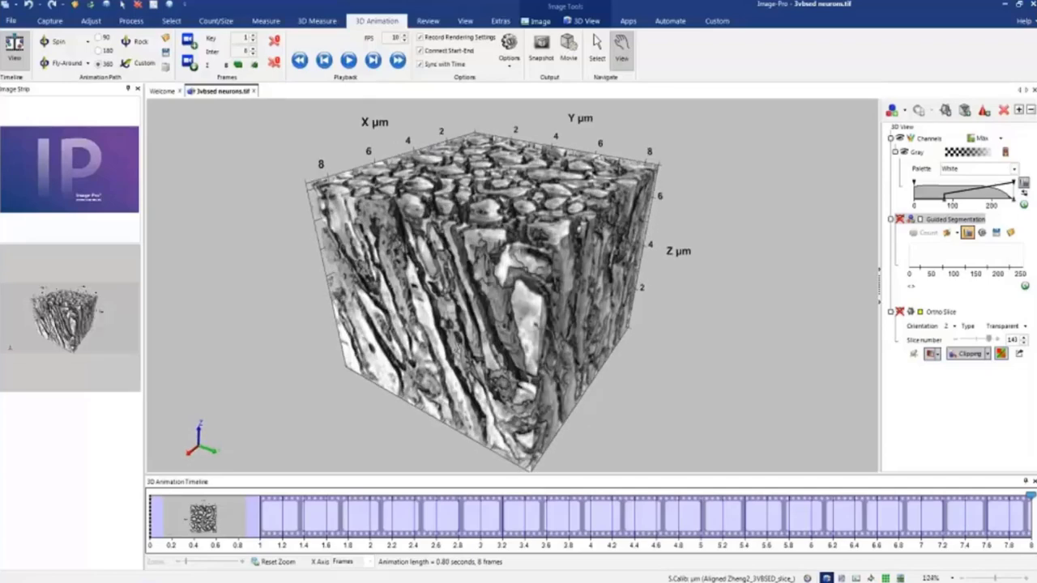
# - Add the oblique cube view as a second keyframe, making the animation 16 frames
pyautogui.click(188, 41)
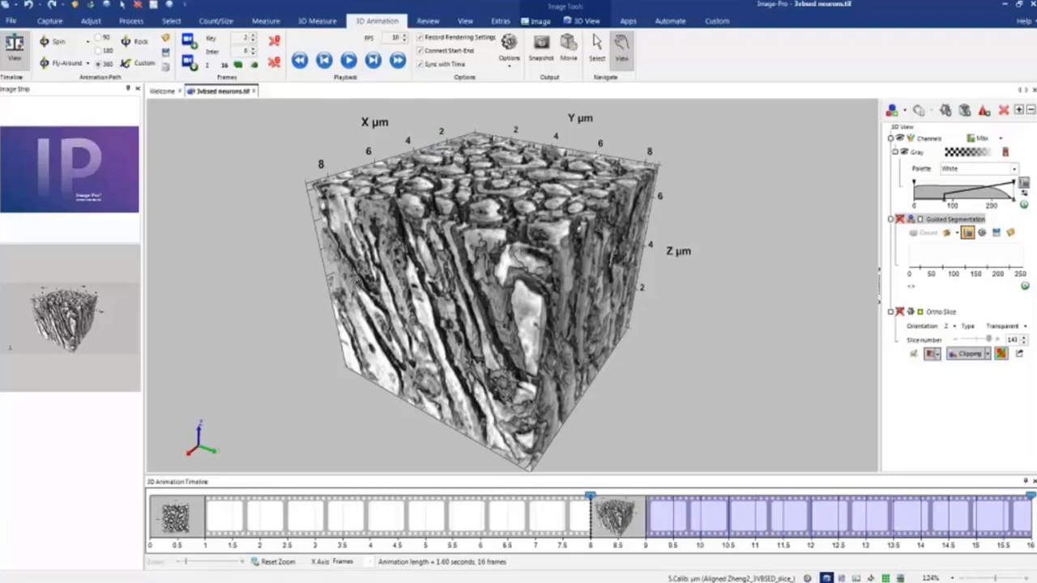
# - Re-show the ortho slice and segmented neurons and add this view as a third keyframe
pyautogui.click(900, 312)
pyautogui.click(901, 220)
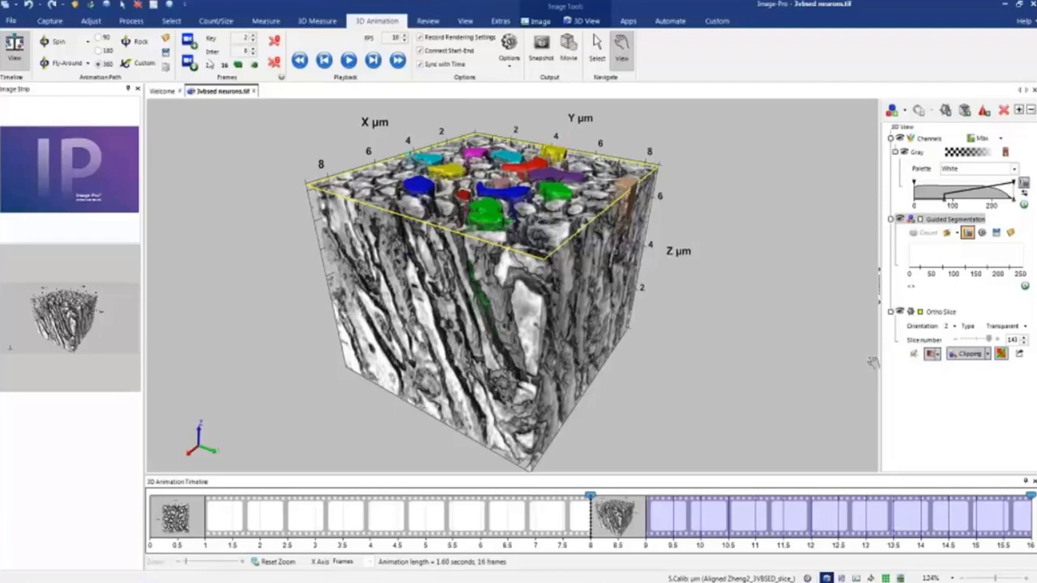
pyautogui.click(192, 43)
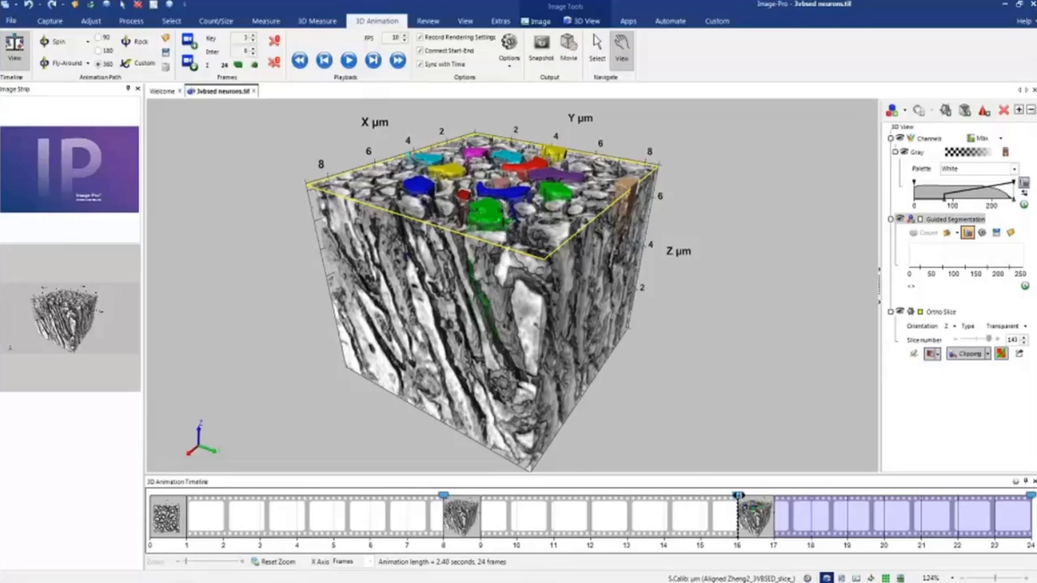
# - Move the frame-16 keyframe back to frame 9, shortening the animation to 17 frames
pyautogui.click(737, 495)
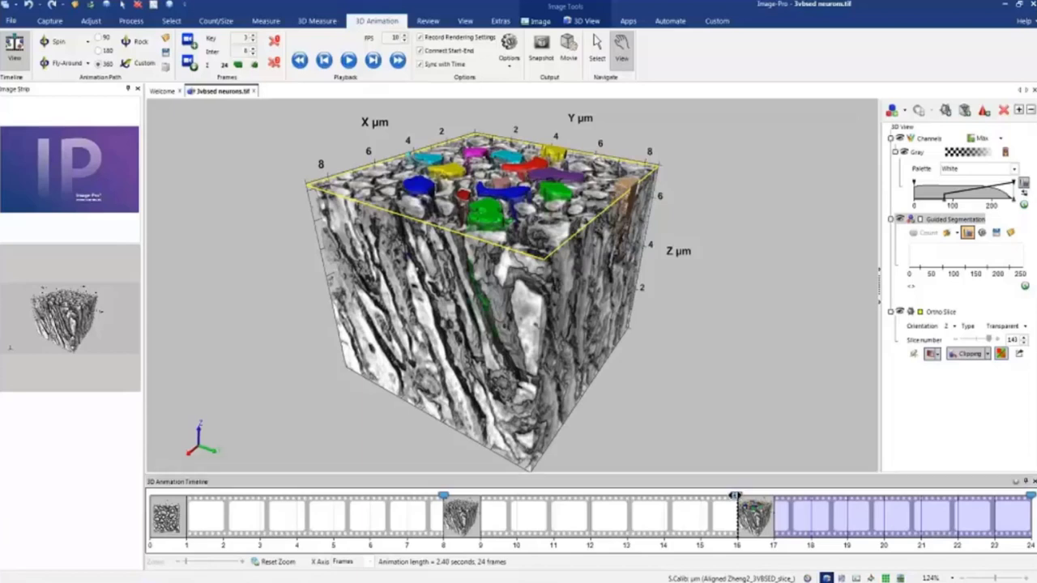
pyautogui.moveTo(736, 495); pyautogui.dragTo(609, 515)
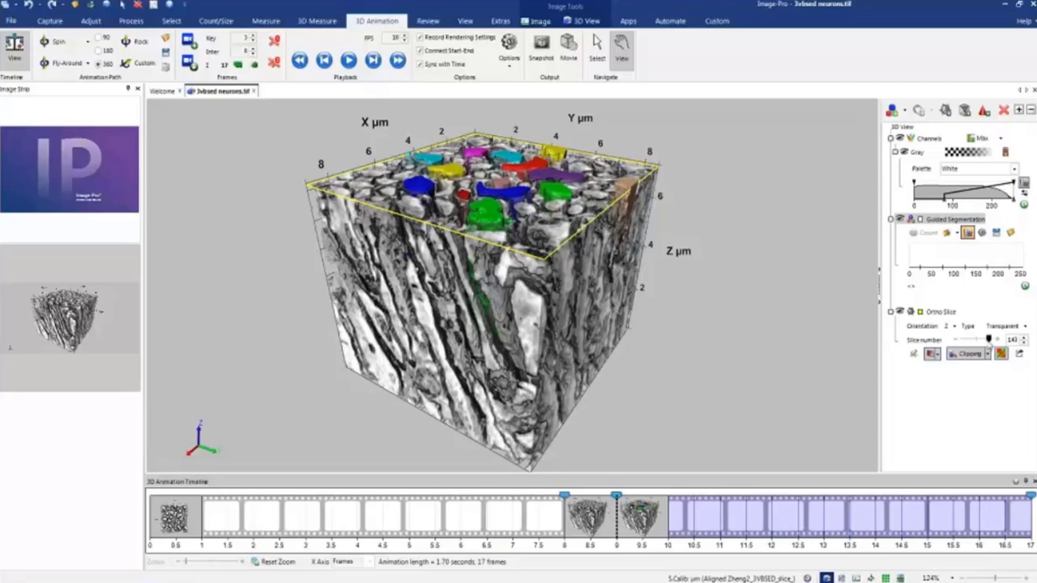
# - Lower the Ortho Slice to expose the coloured neuron columns, rotate slightly, and add a keyframe at frame 17
pyautogui.moveTo(989, 340); pyautogui.dragTo(957, 344)
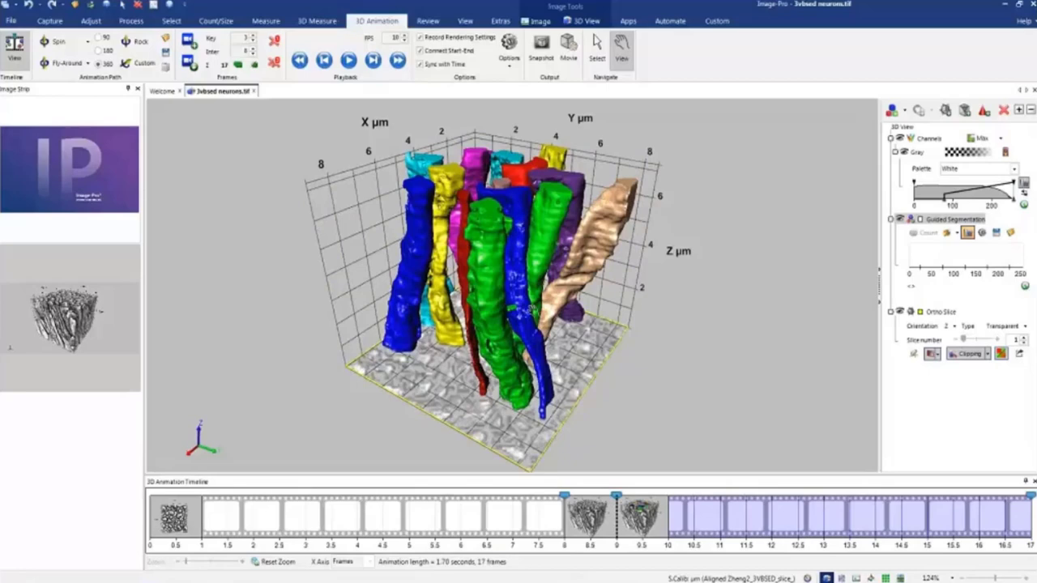
pyautogui.moveTo(535, 324); pyautogui.dragTo(496, 322)
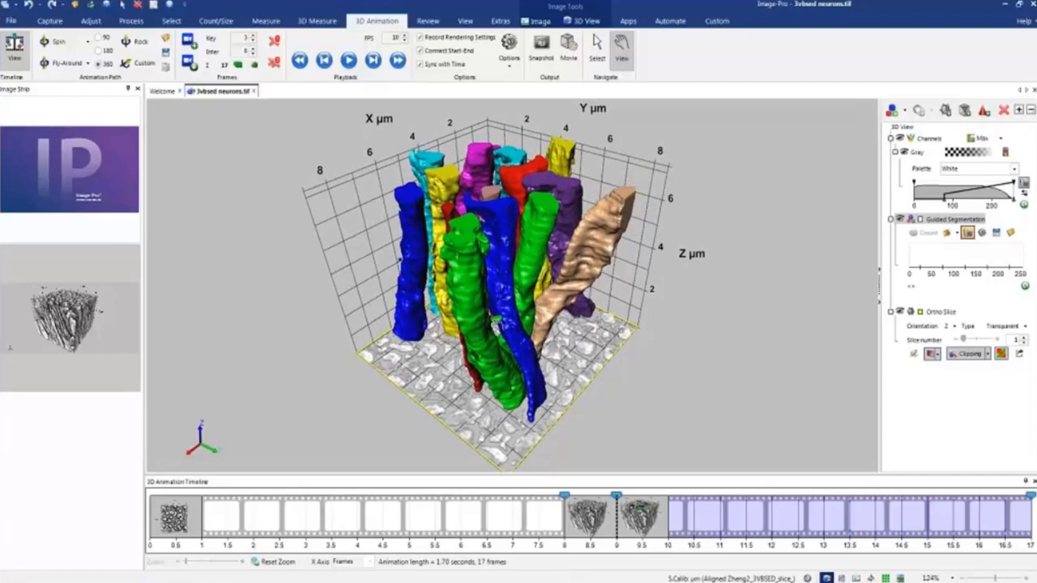
pyautogui.click(190, 42)
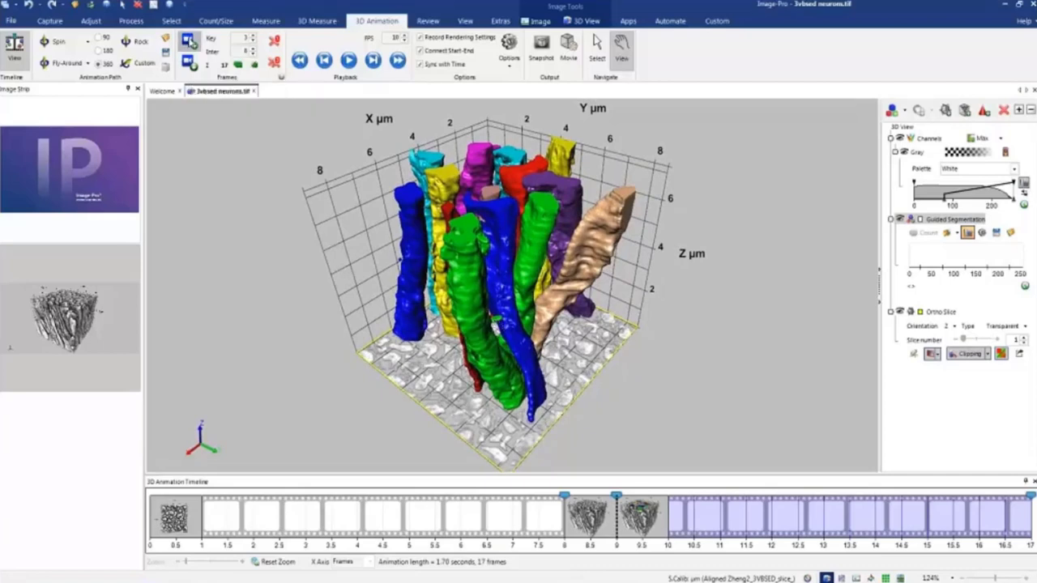
pyautogui.click(190, 42)
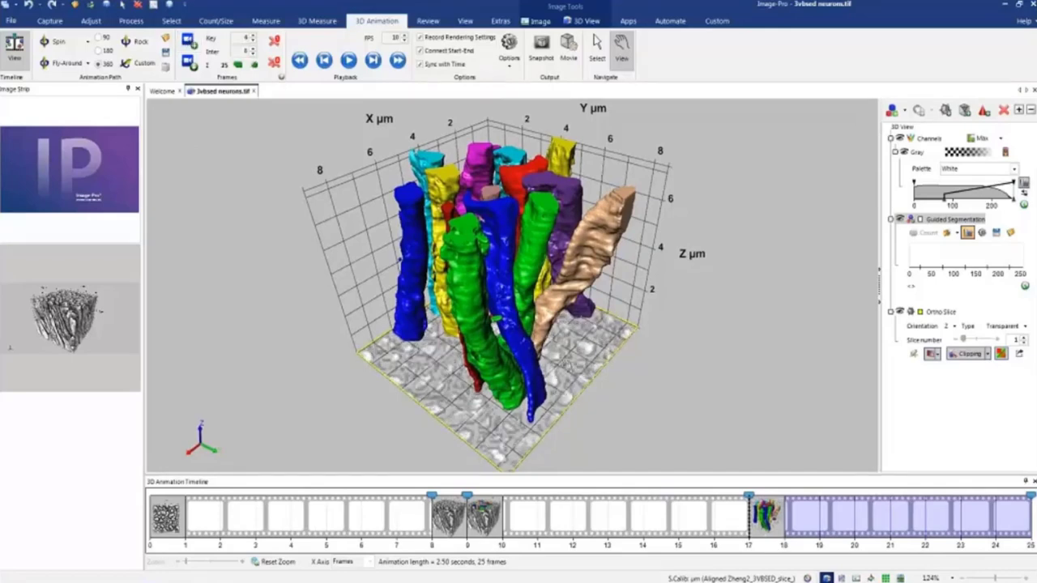
# - Rotate and zoom in among the neuron columns, then add this close-up as the fifth keyframe
pyautogui.moveTo(518, 284); pyautogui.dragTo(454, 287)
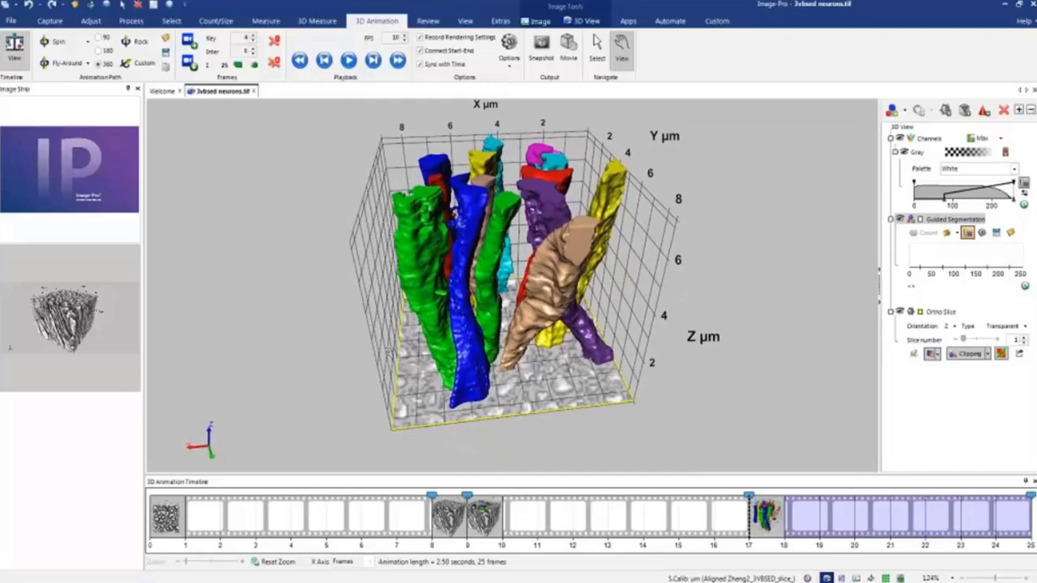
pyautogui.scroll(2, 512, 283)
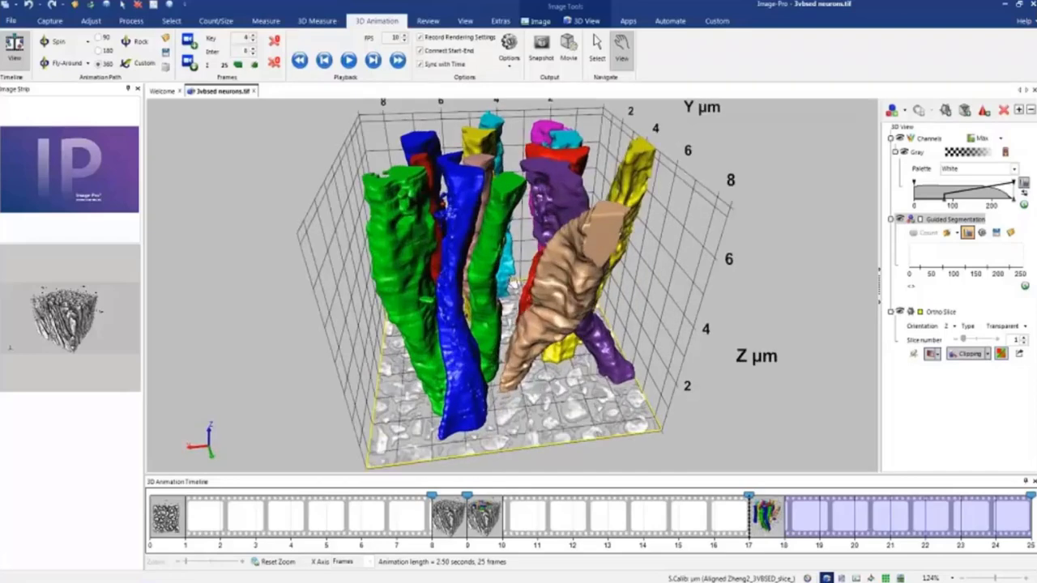
pyautogui.scroll(8, 513, 283)
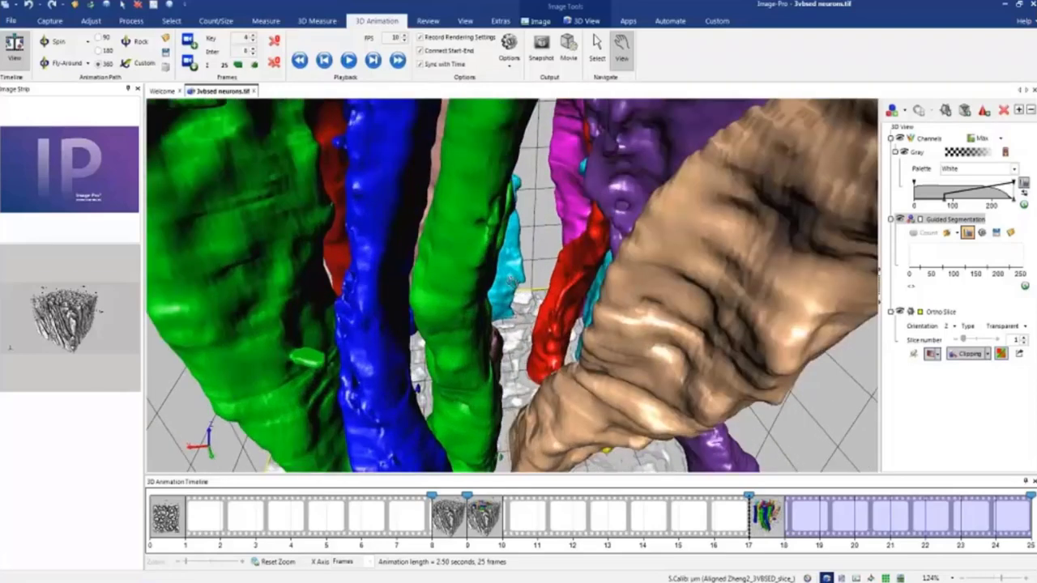
pyautogui.scroll(3, 512, 281)
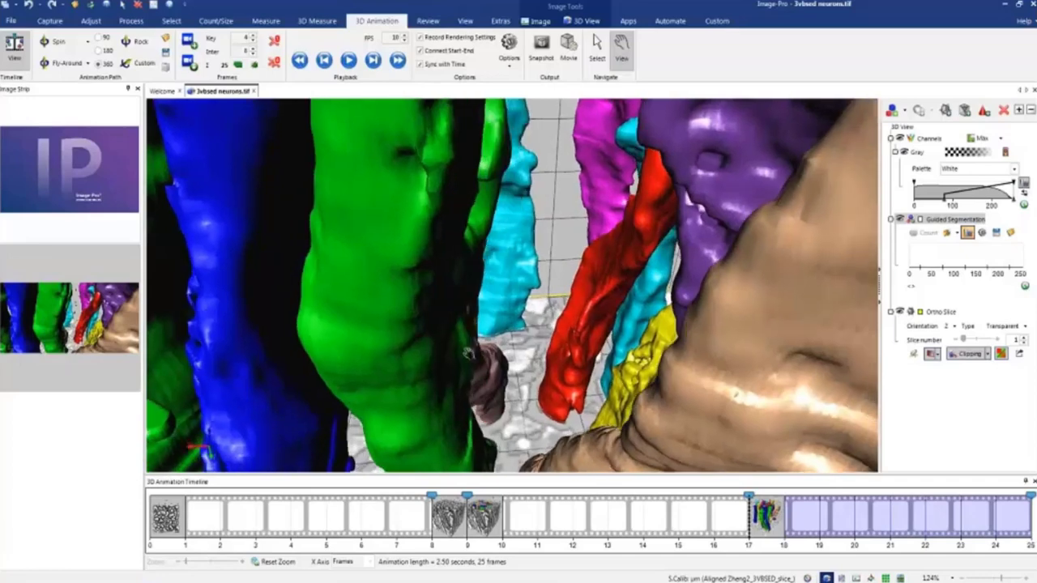
pyautogui.scroll(2, 468, 353)
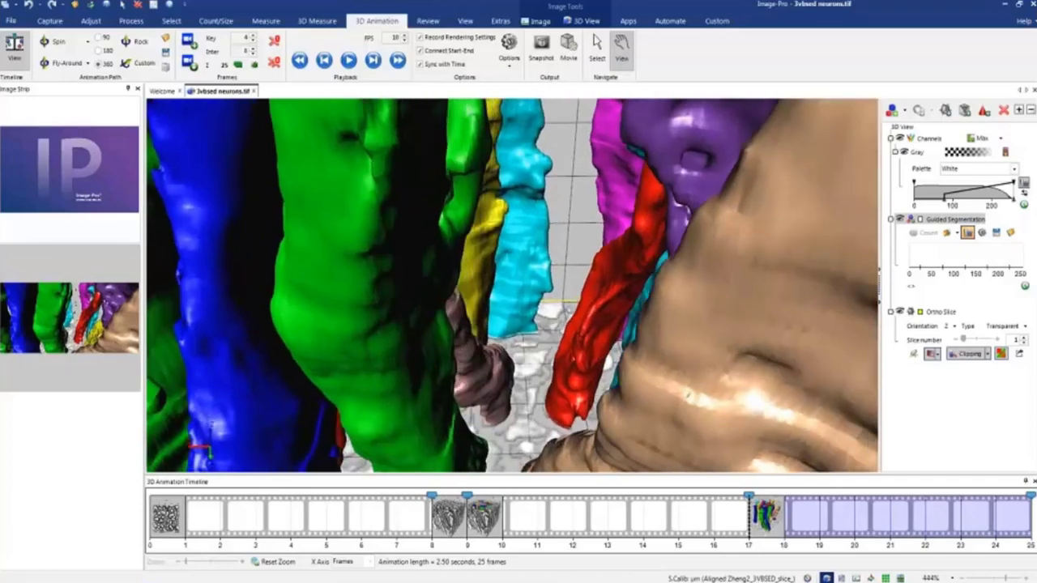
pyautogui.click(190, 43)
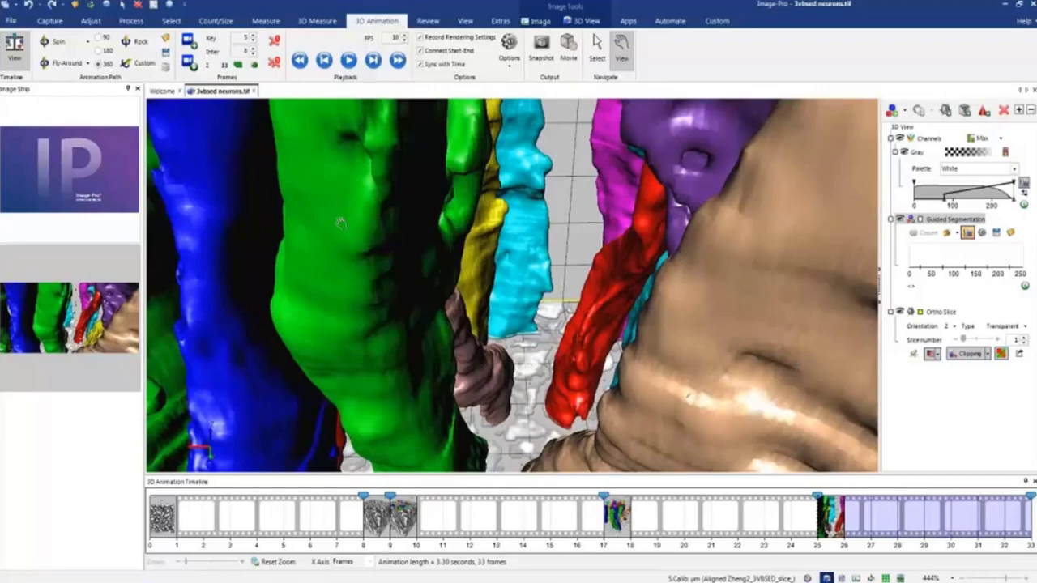
# - Swing the camera toward the cut neuron tops, zoom out, and add it as the sixth keyframe
pyautogui.moveTo(341, 223); pyautogui.dragTo(404, 298)
pyautogui.scroll(-5, 397, 243)
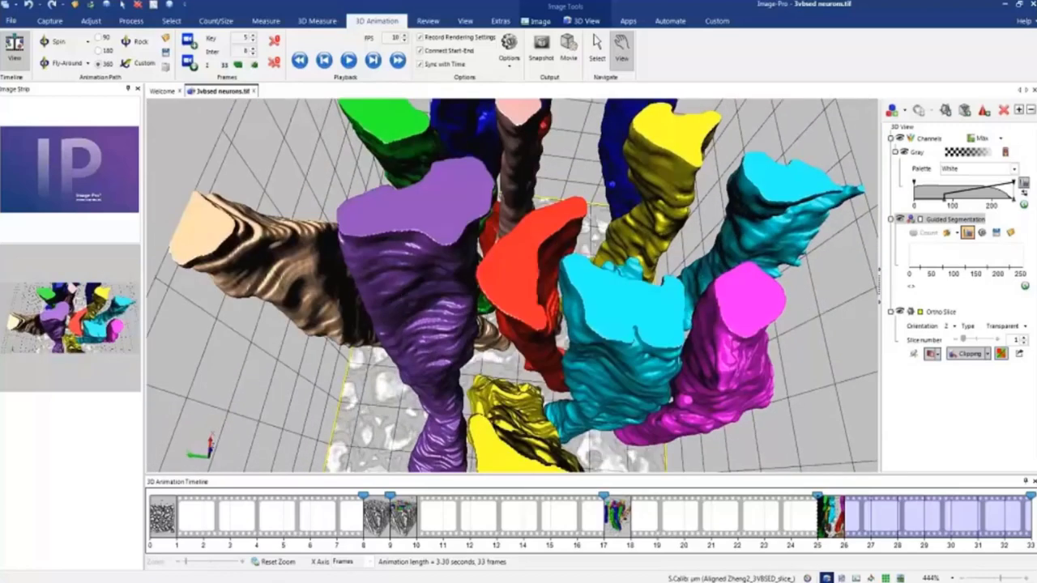
pyautogui.click(189, 41)
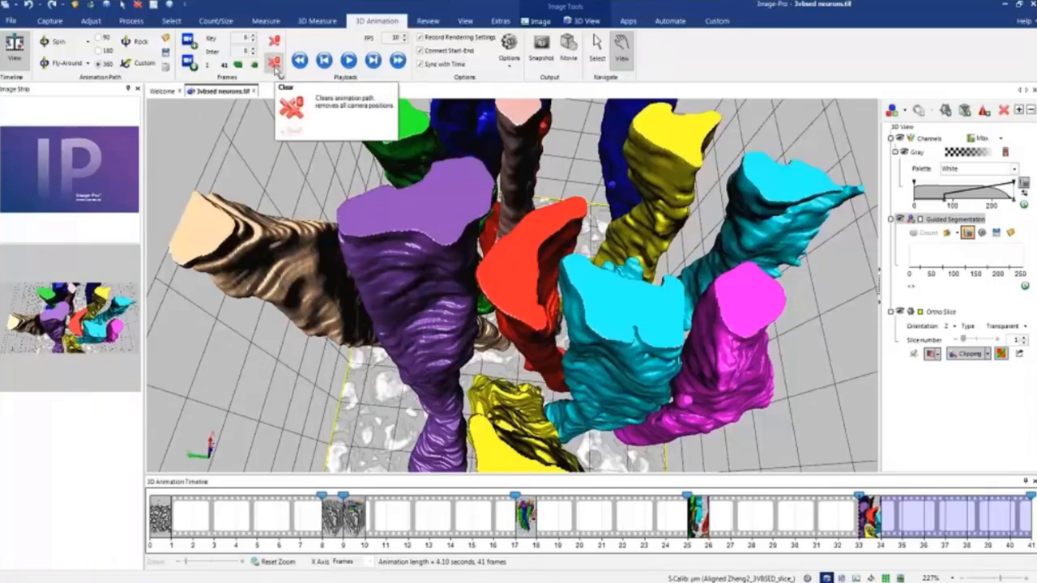
# - Step through all six camera keyframes from the start, then rewind and play the 41-frame preview
pyautogui.click(275, 69)
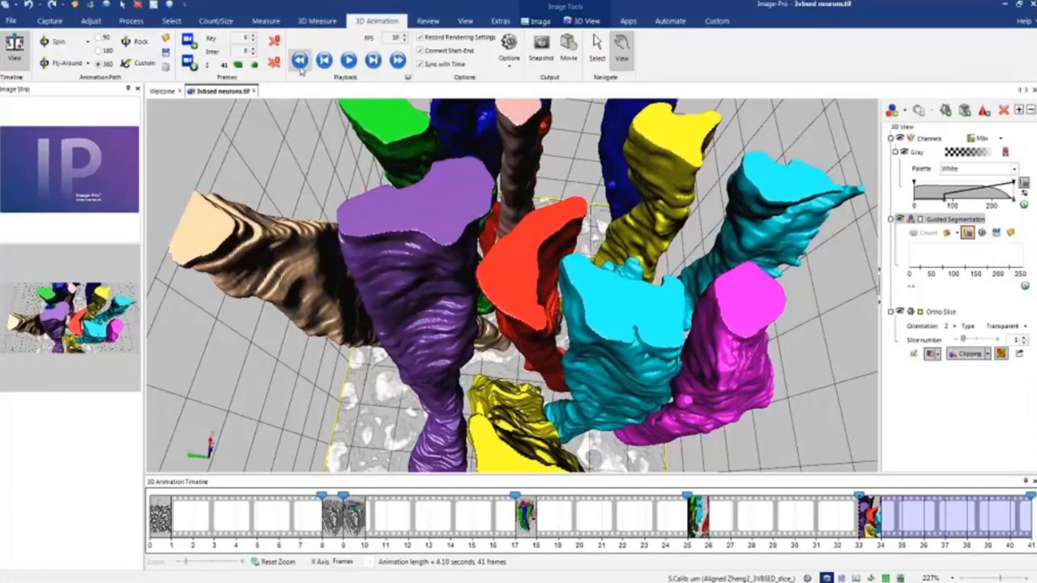
pyautogui.click(300, 64)
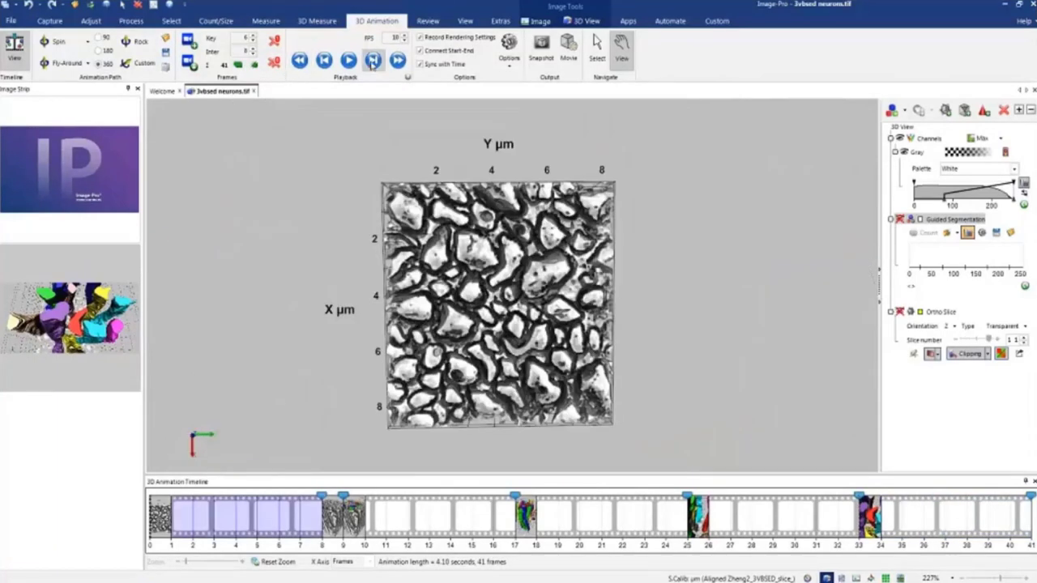
pyautogui.click(373, 62)
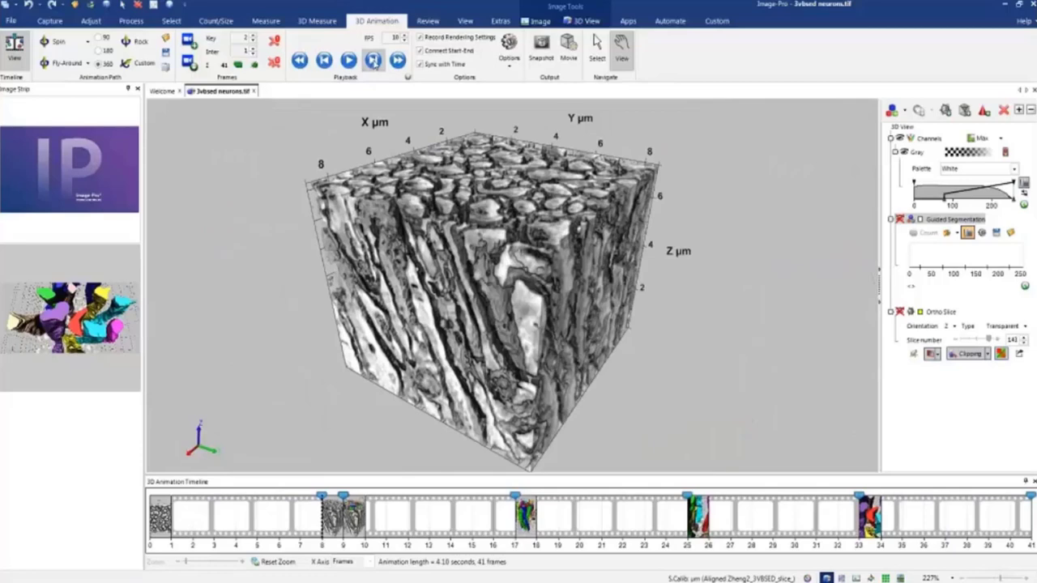
pyautogui.click(373, 61)
pyautogui.click(373, 62)
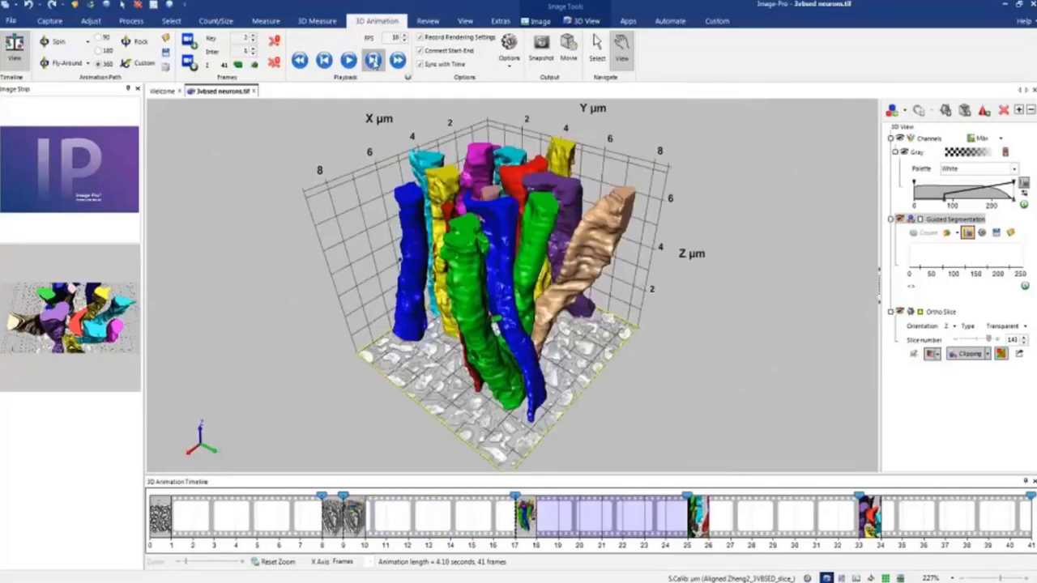
pyautogui.click(373, 61)
pyautogui.click(373, 62)
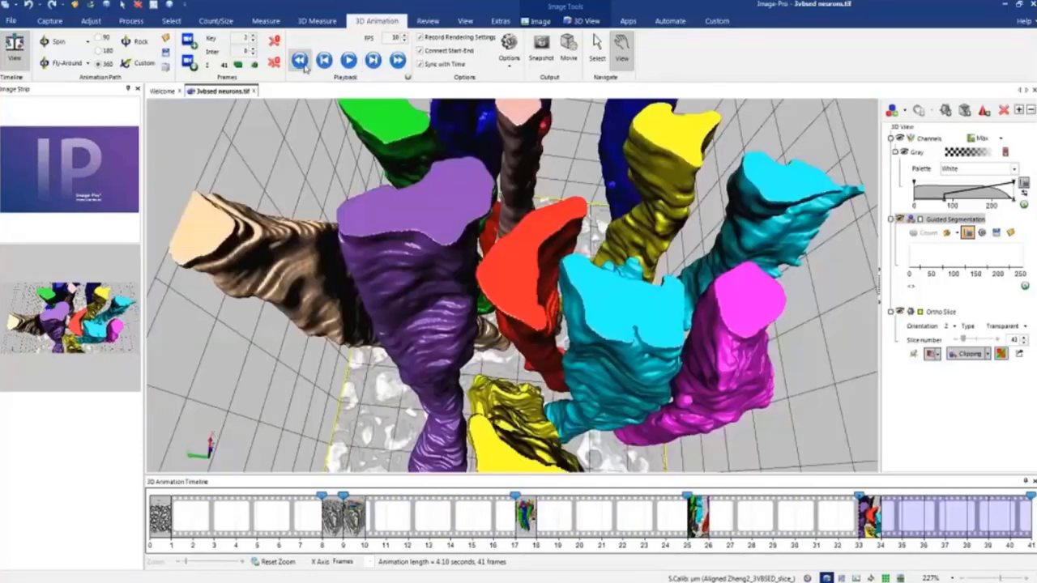
pyautogui.click(300, 62)
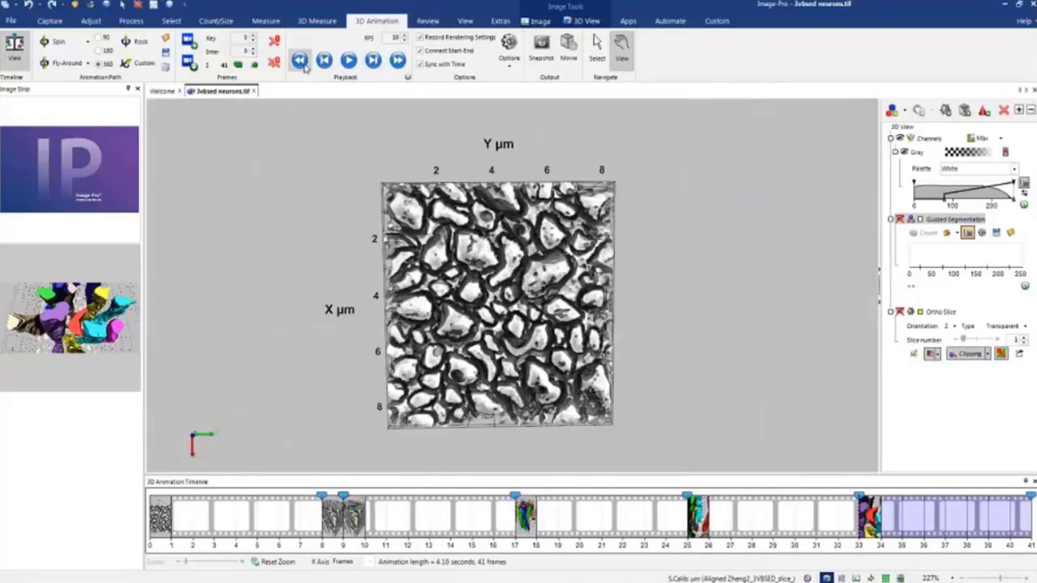
pyautogui.click(351, 67)
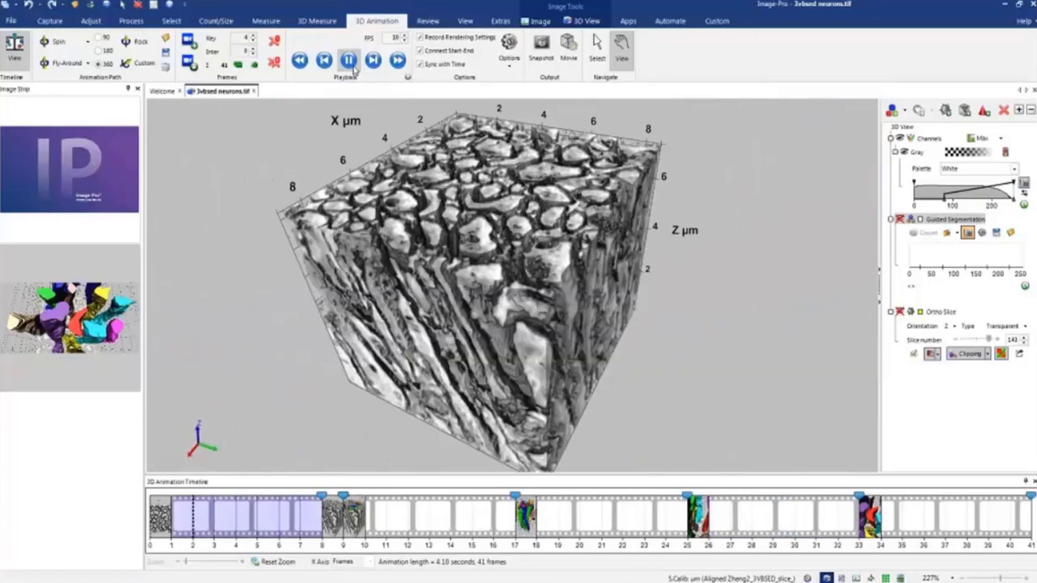
pyautogui.click(348, 61)
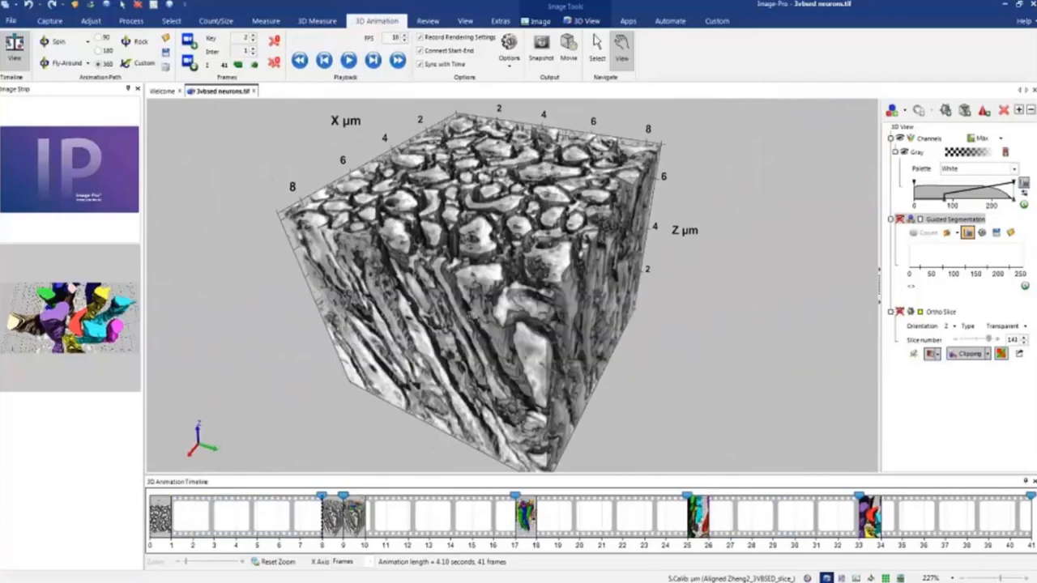
pyautogui.click(158, 541)
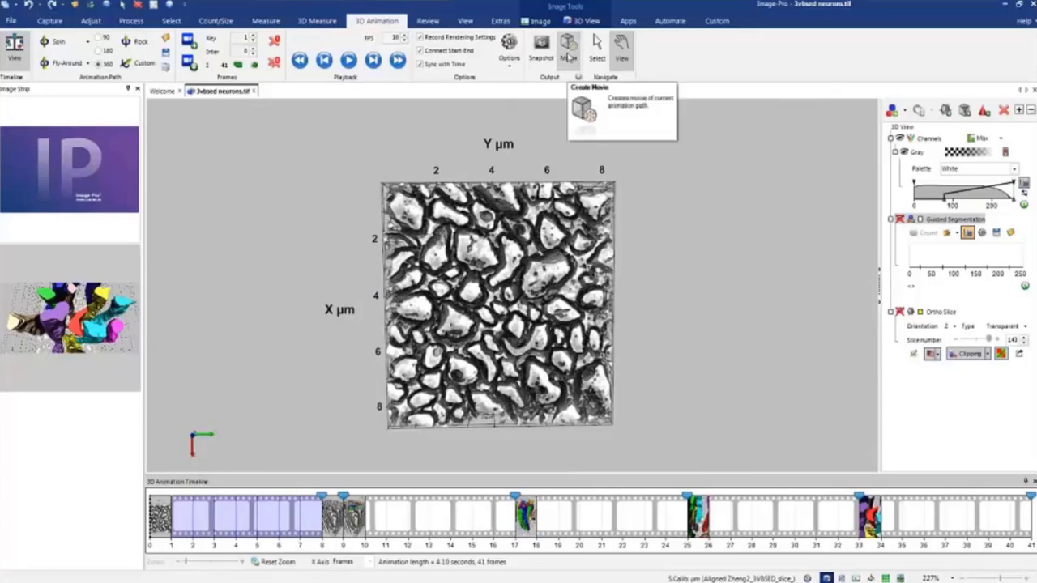
pyautogui.click(509, 58)
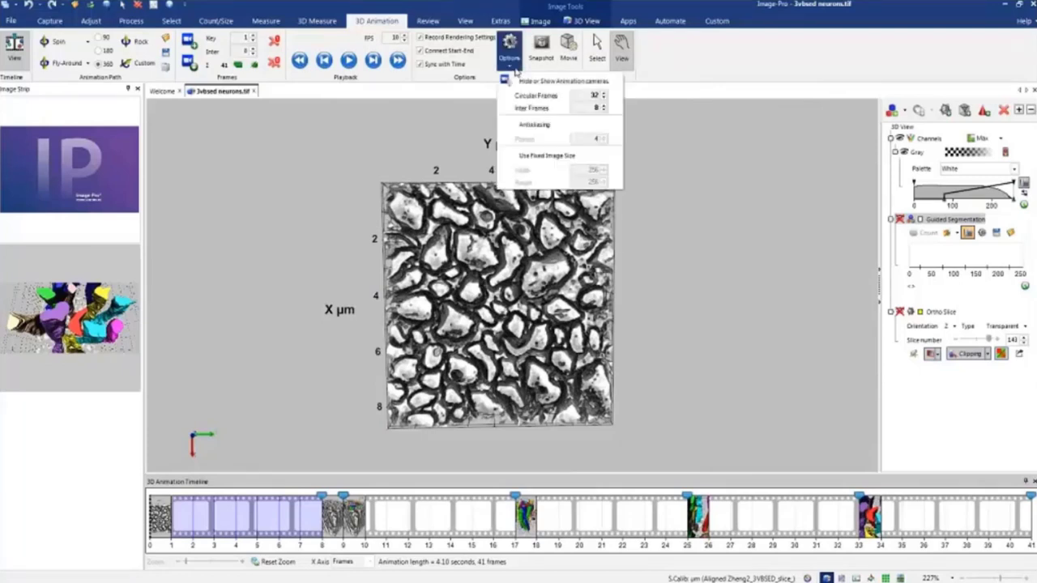
pyautogui.click(515, 71)
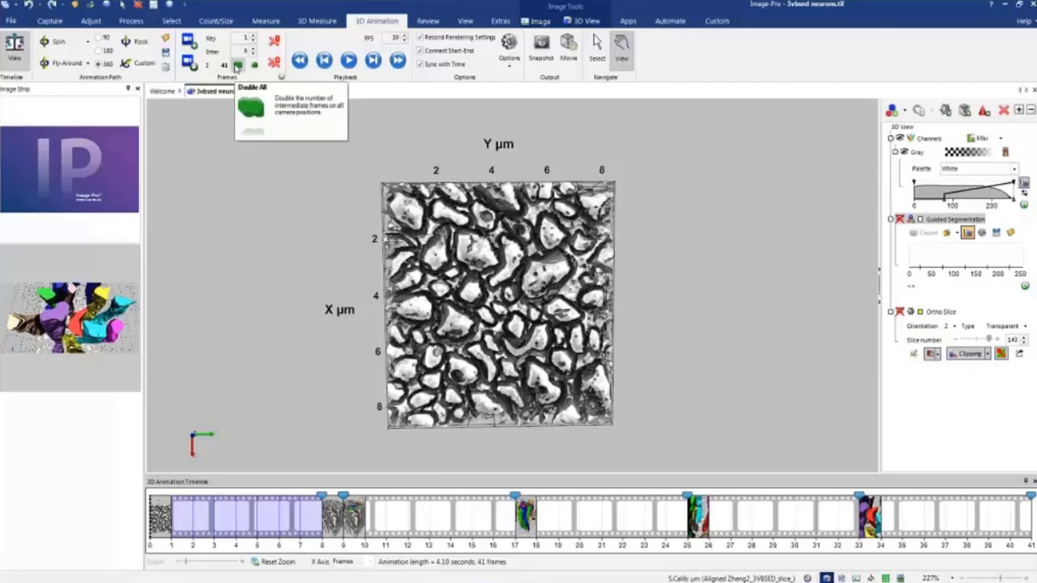
# - Double All intermediate frames to 16 per key, giving 81 frames over 8.10 seconds
pyautogui.click(238, 66)
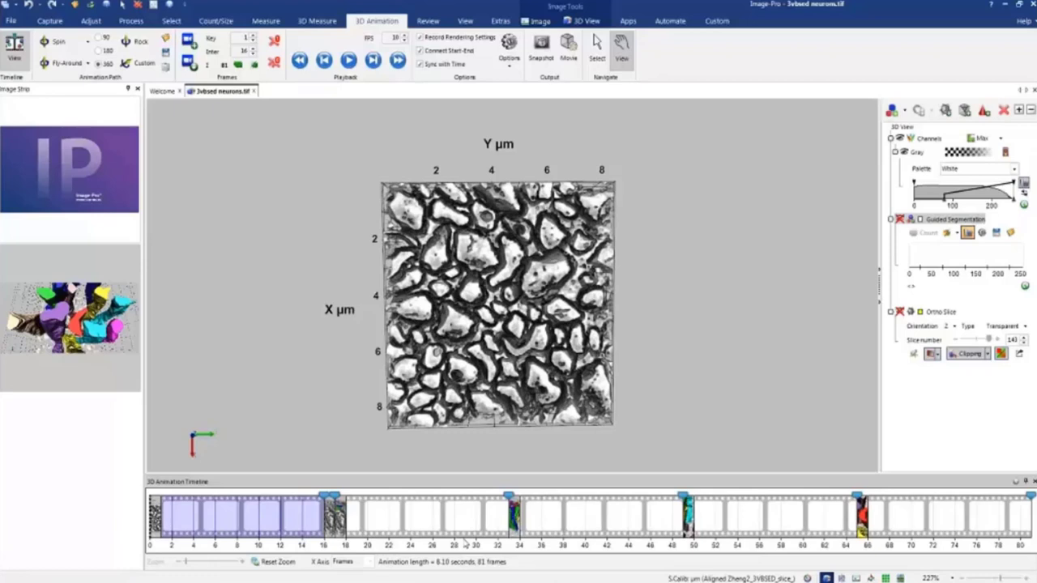
pyautogui.click(509, 50)
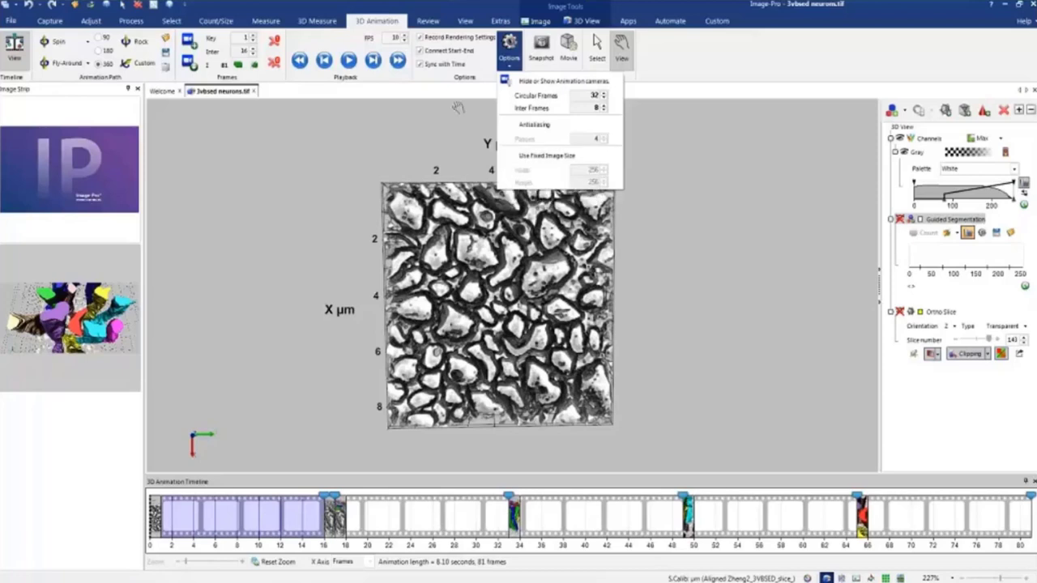
# - Enter a 1920 × 1080 fixed output size in Options, then switch fixed size off and close Options
pyautogui.doubleClick(594, 94)
pyautogui.click(522, 157)
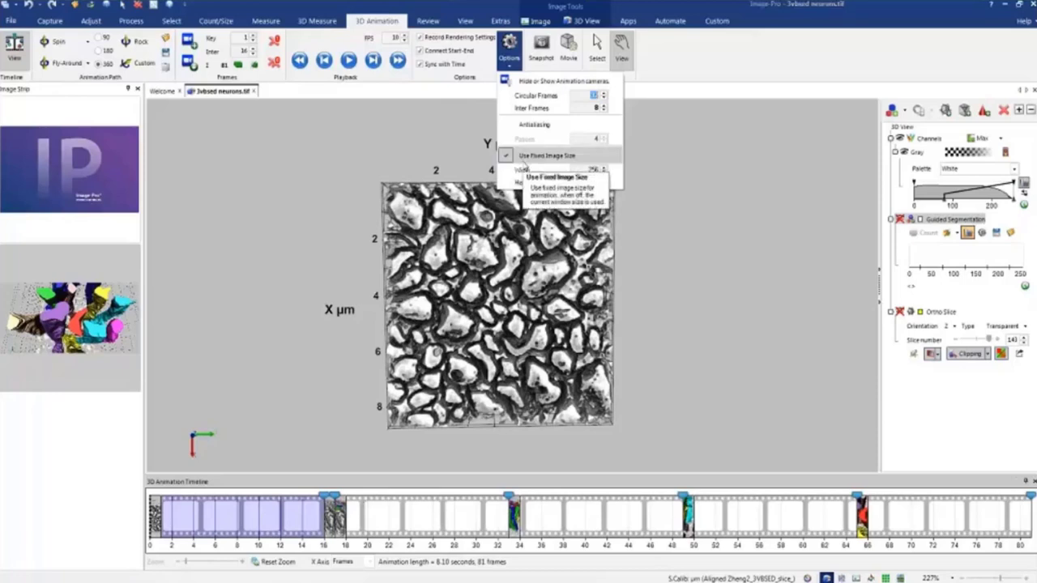
pyautogui.doubleClick(594, 170)
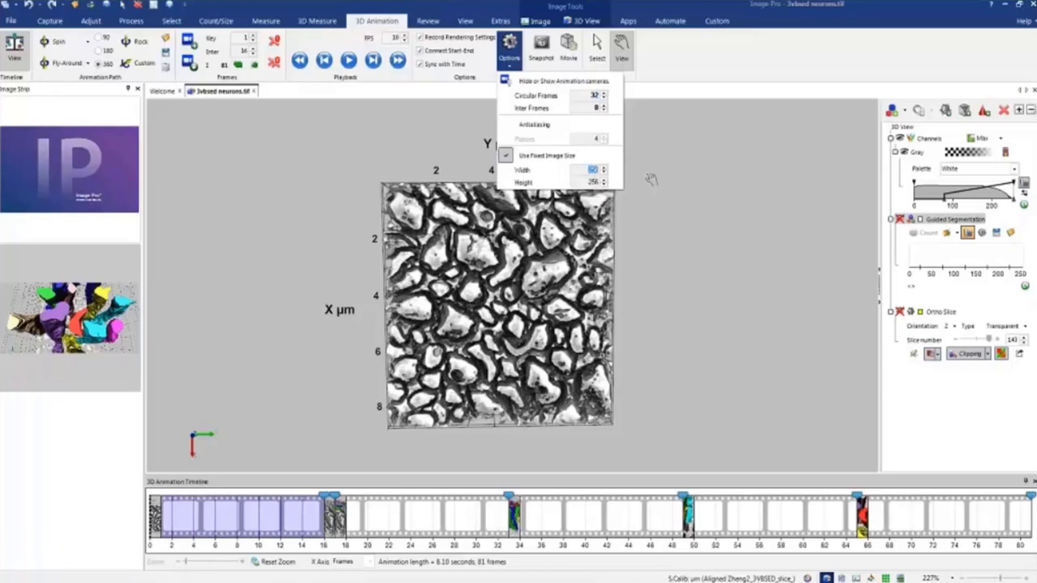
pyautogui.write('1920')
pyautogui.doubleClick(594, 182)
pyautogui.write('10')
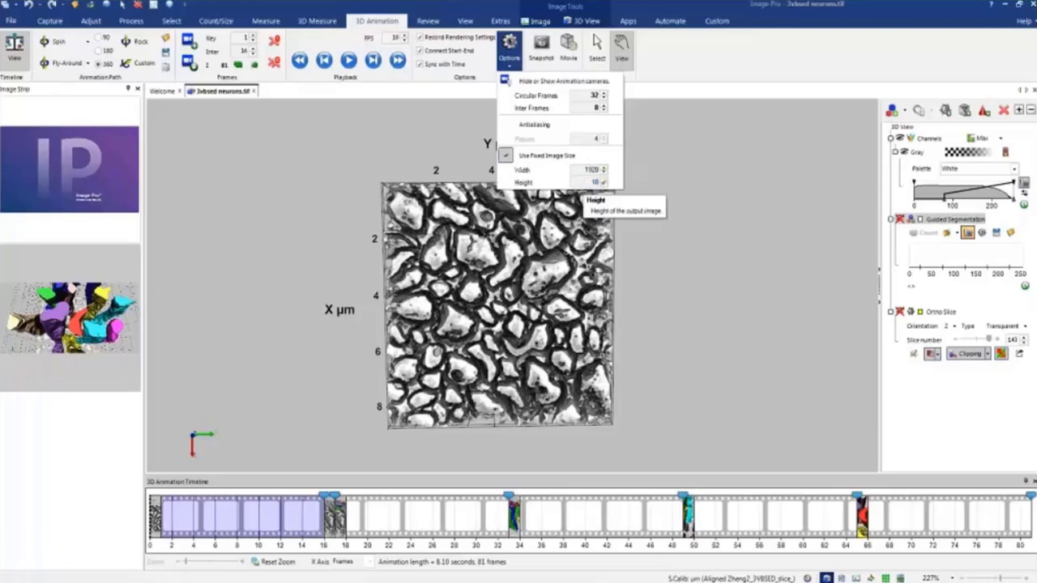
pyautogui.write('80')
pyautogui.click(603, 182)
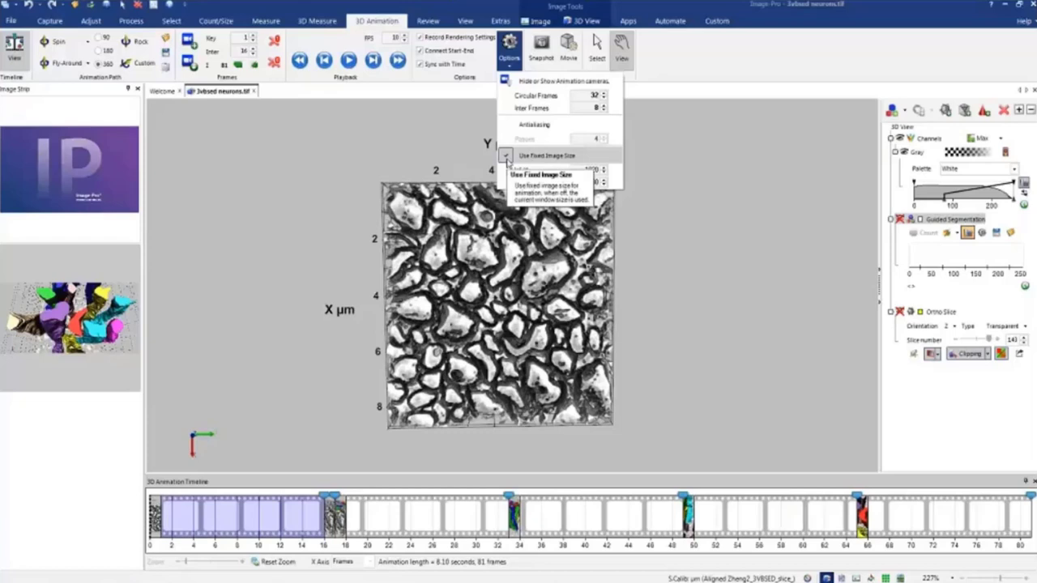
pyautogui.click(507, 159)
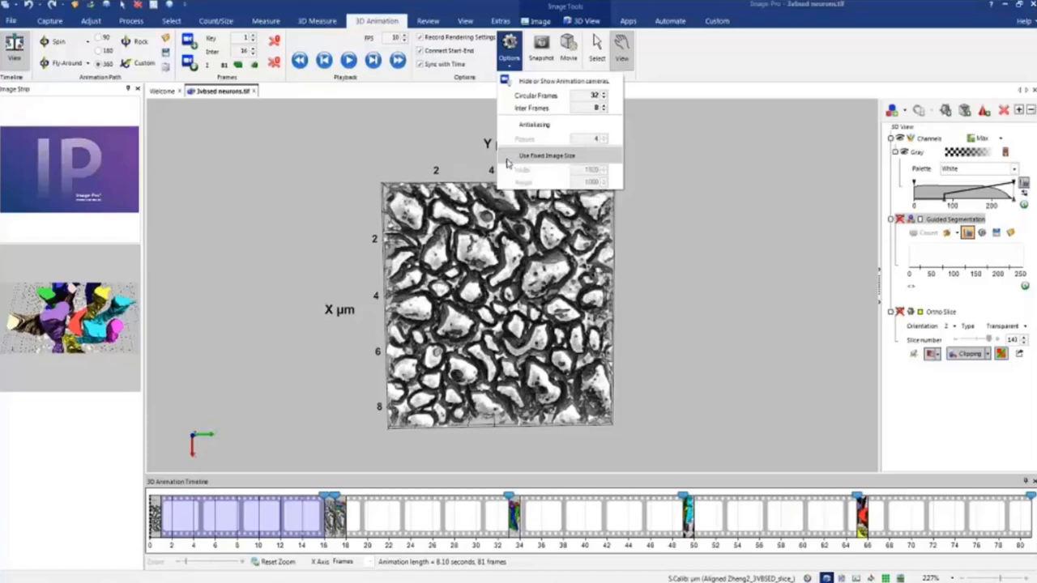
pyautogui.click(663, 62)
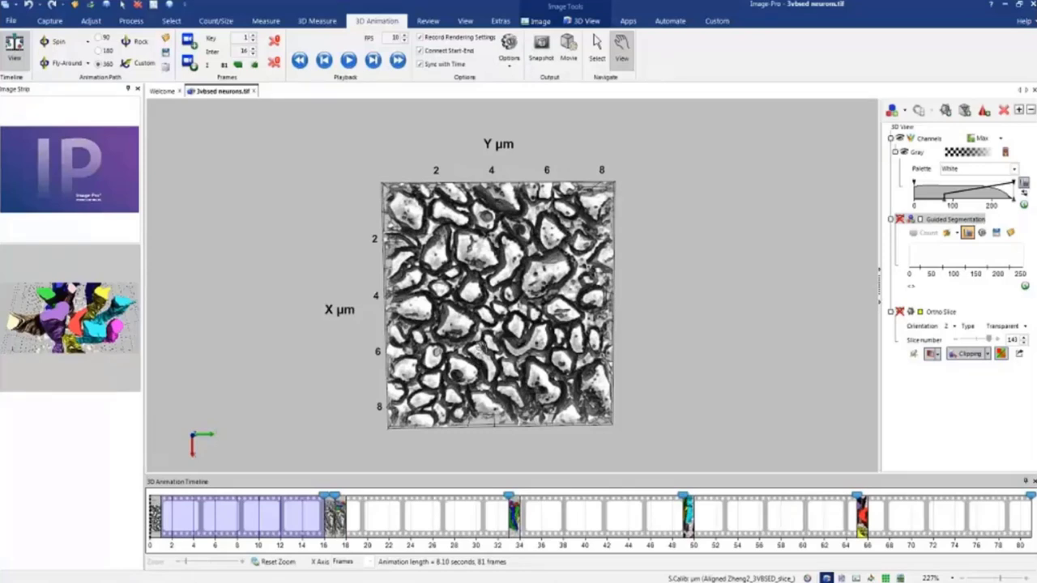
# - Render the animation with Movie into the 81-frame 3vbsed neurons_3DAnimation sequence
pyautogui.click(568, 50)
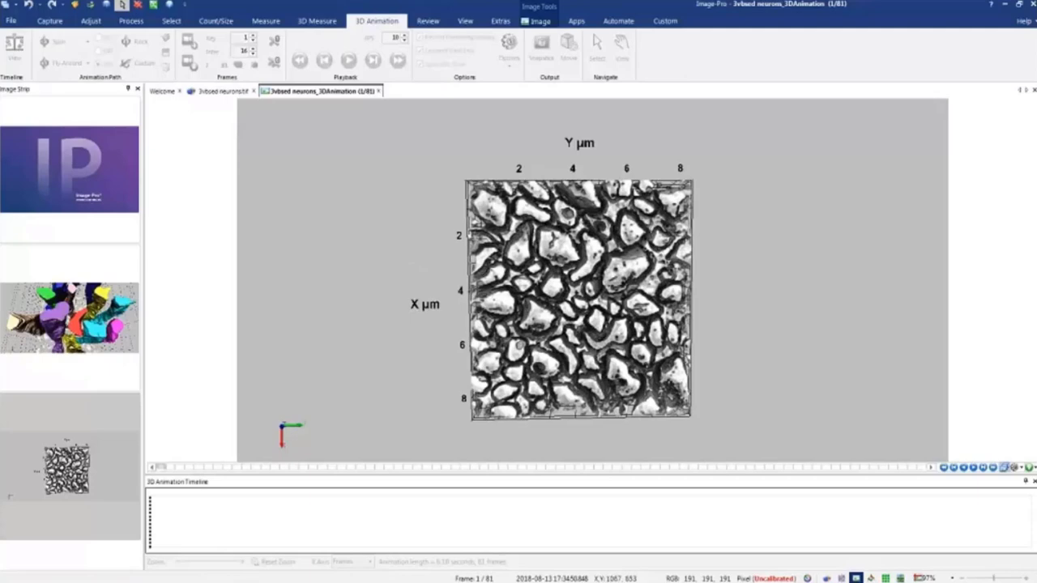
# - Play the rendered sequence and pause it at frame 76 of 81
pyautogui.click(976, 469)
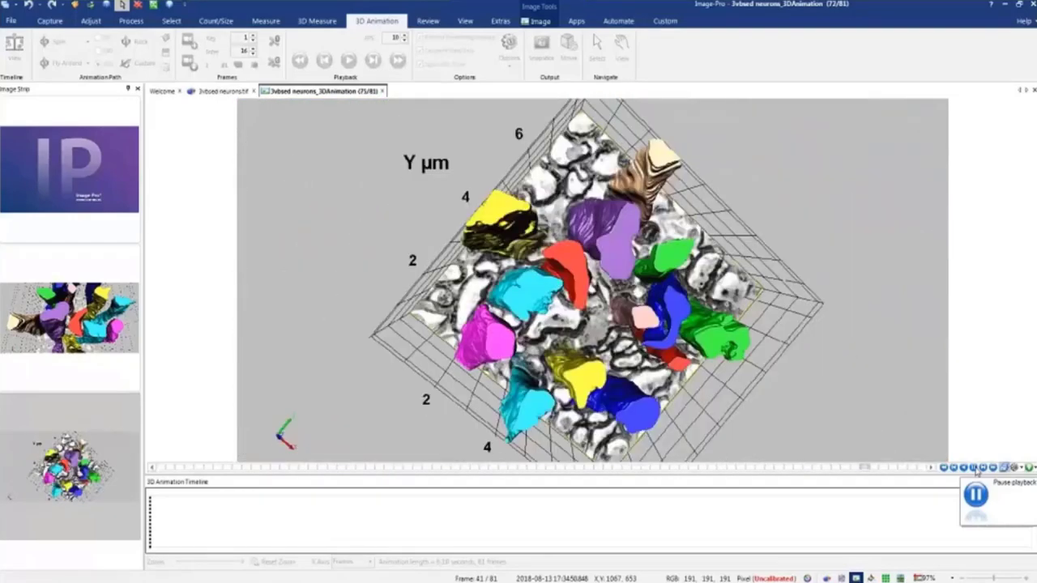
pyautogui.click(978, 470)
# - Start saving the sequence and pick the MPEG 4 file type with H.264 compression
pyautogui.click(11, 20)
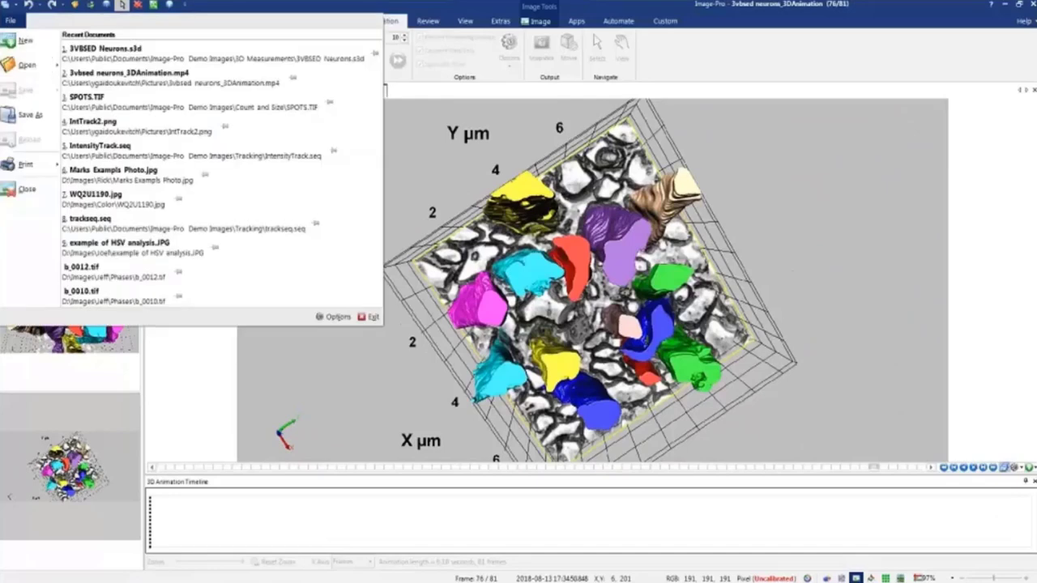
pyautogui.press('Escape')
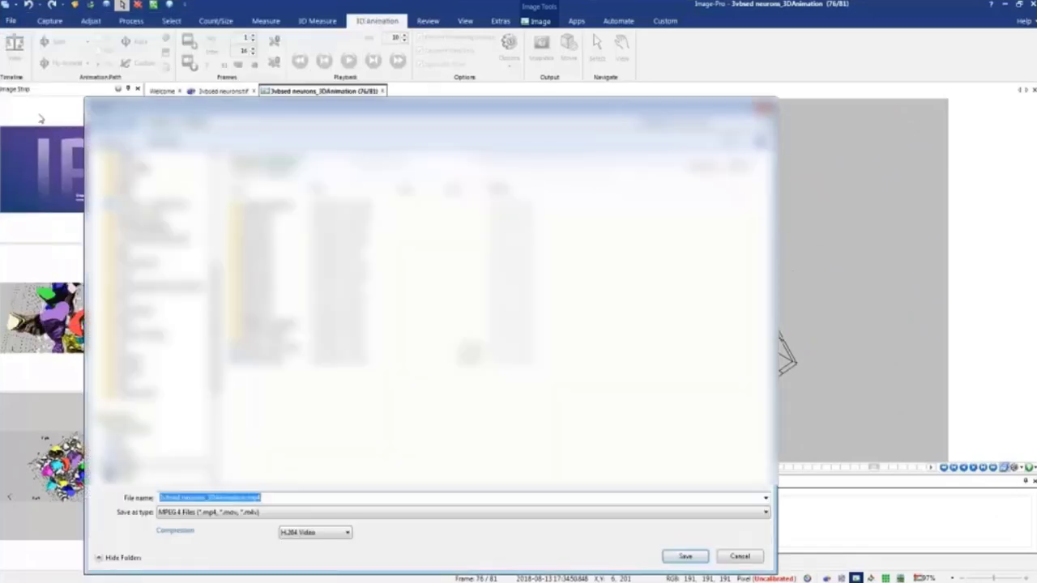
pyautogui.click(167, 516)
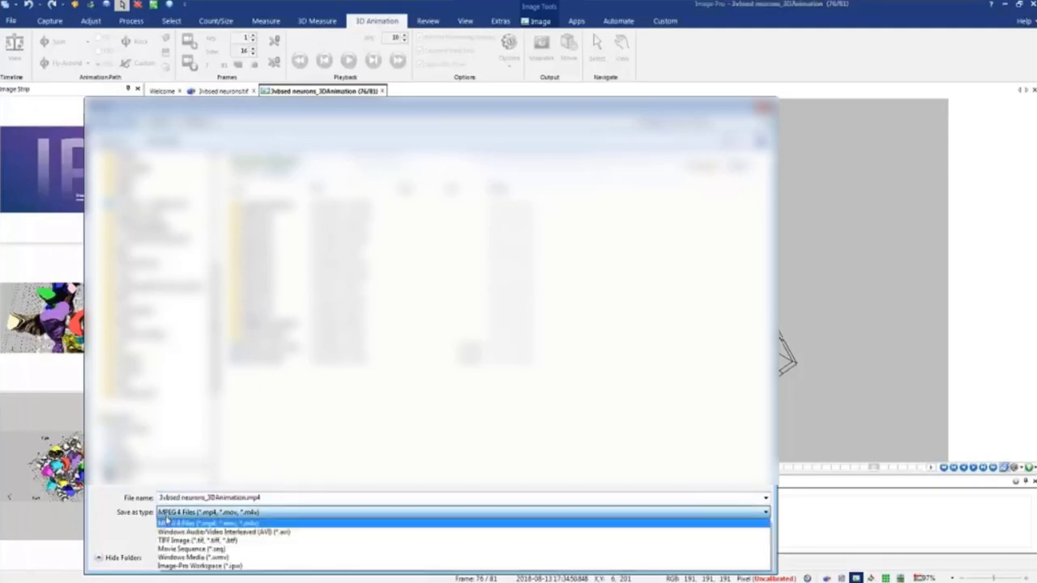
pyautogui.click(166, 512)
pyautogui.click(167, 512)
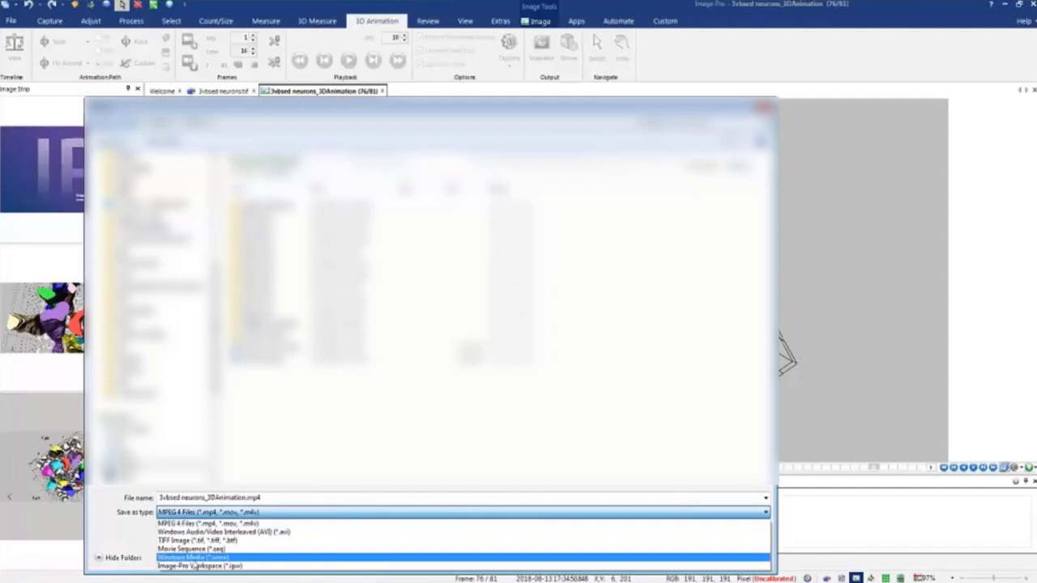
pyautogui.click(201, 519)
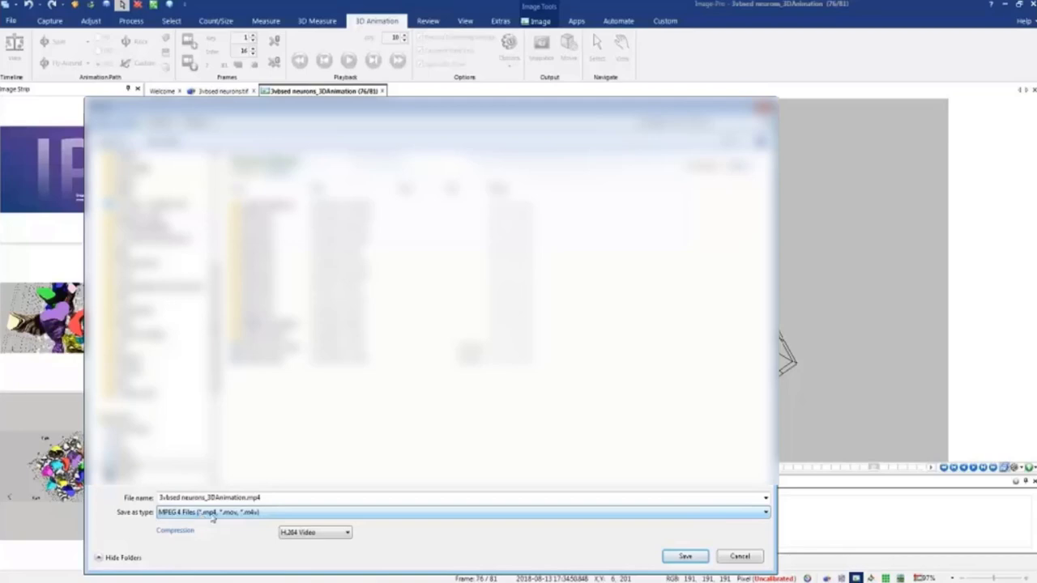
# - Insert 2 before .mp4 to name it 3vbsed neurons_3DAnimation2.mp4 and save
pyautogui.click(692, 558)
pyautogui.click(685, 557)
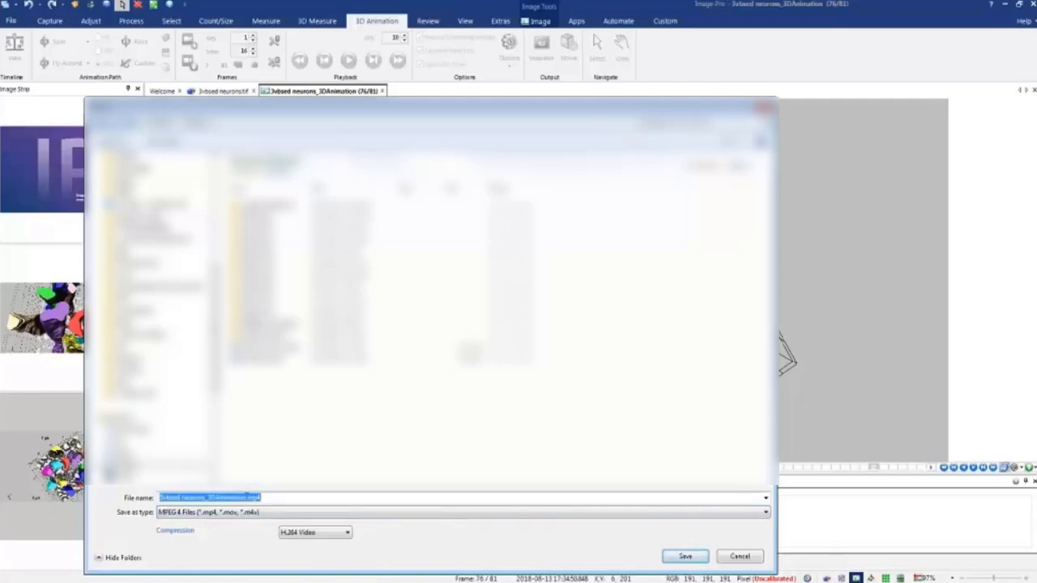
pyautogui.hotkey('ctrl', 'shift', 'Right')
pyautogui.click(248, 498)
pyautogui.write('2')
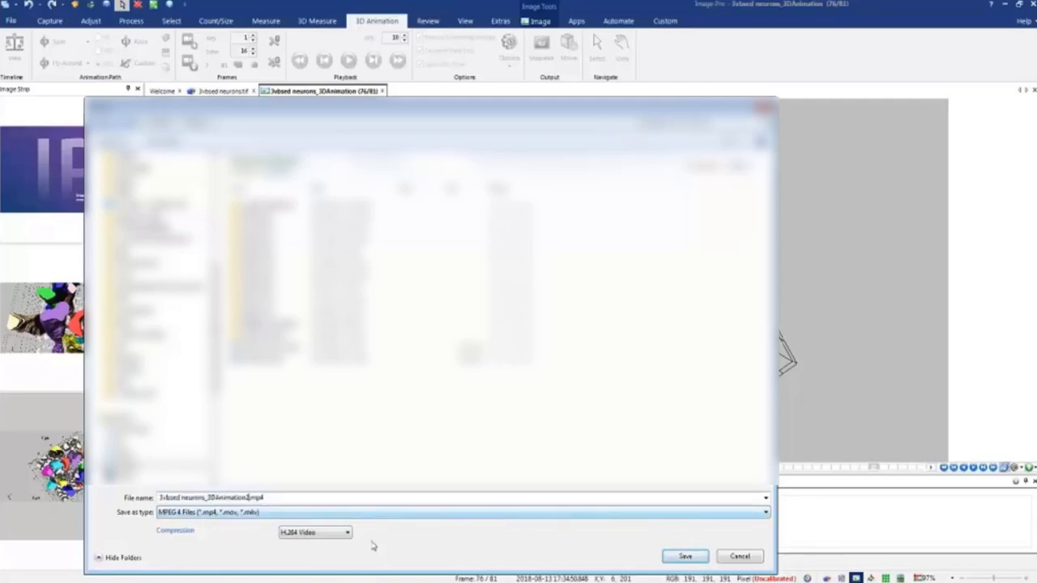
pyautogui.click(686, 559)
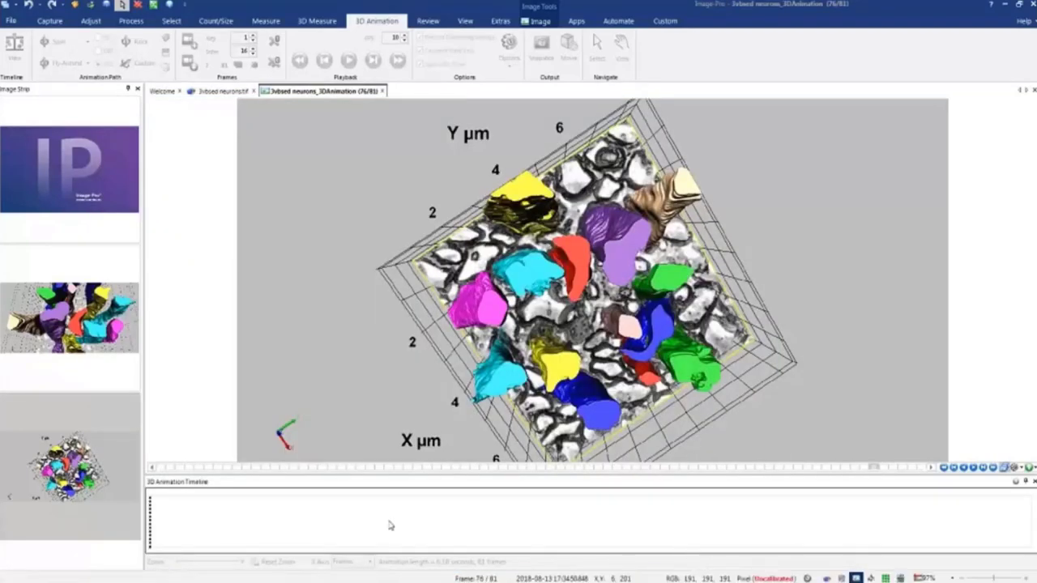
# - Locate the 8-second 3vbsed neurons_3DAnimation2.mp4 in Pictures and play it looping in Media Player
pyautogui.press('super+e')
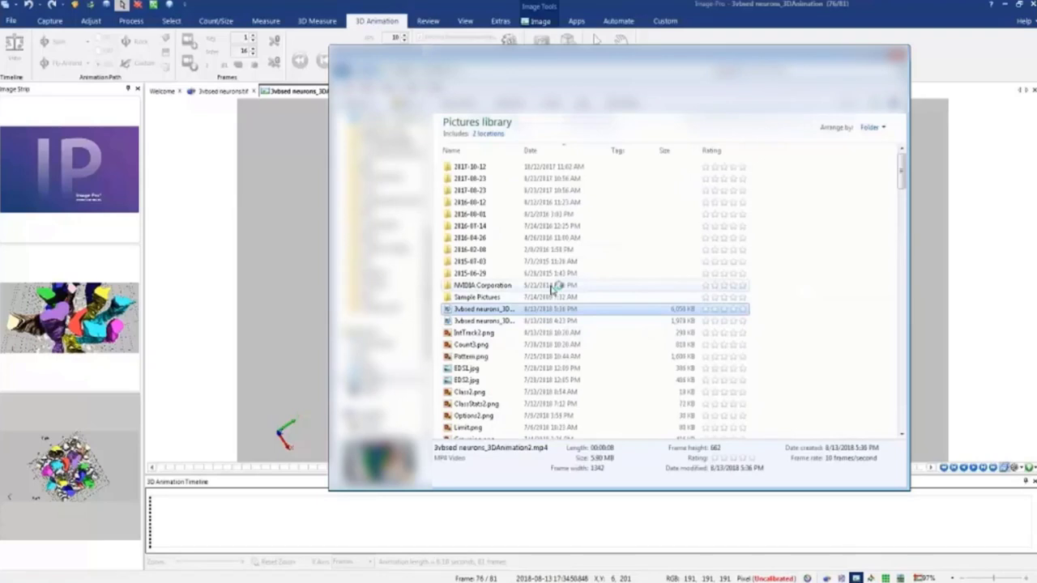
pyautogui.moveTo(523, 151); pyautogui.dragTo(661, 165)
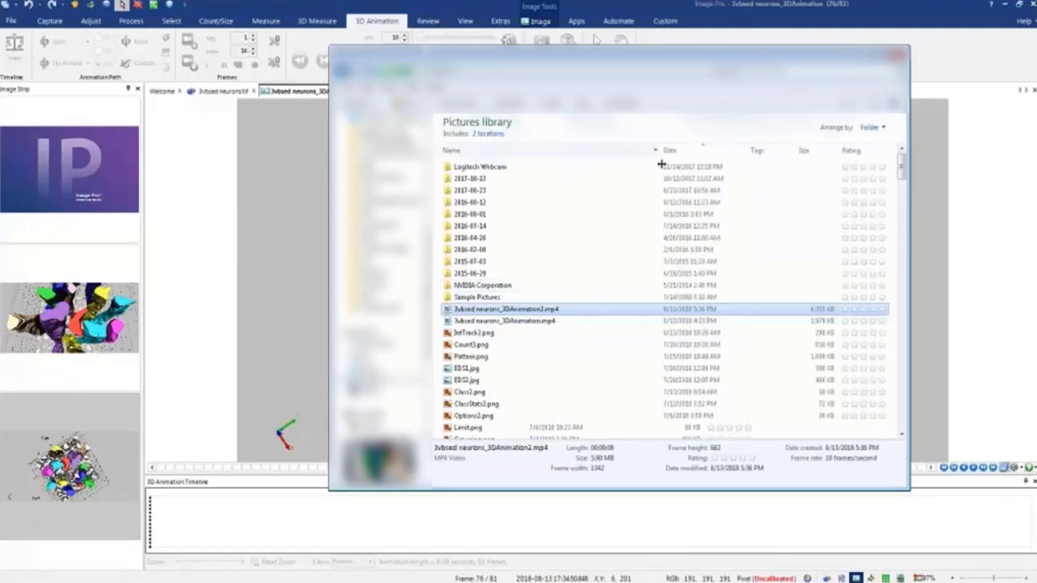
pyautogui.doubleClick(817, 312)
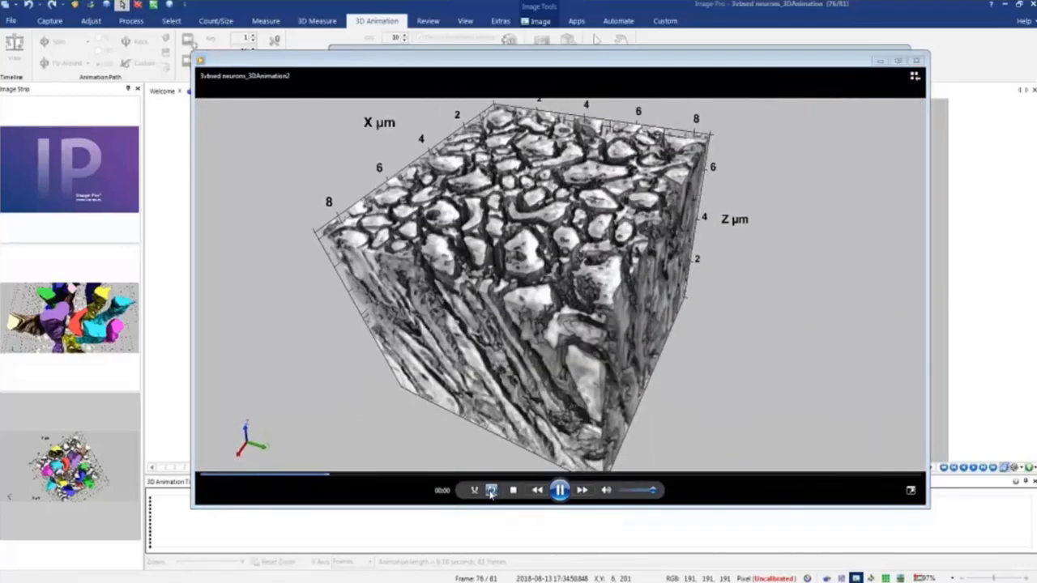
pyautogui.click(492, 490)
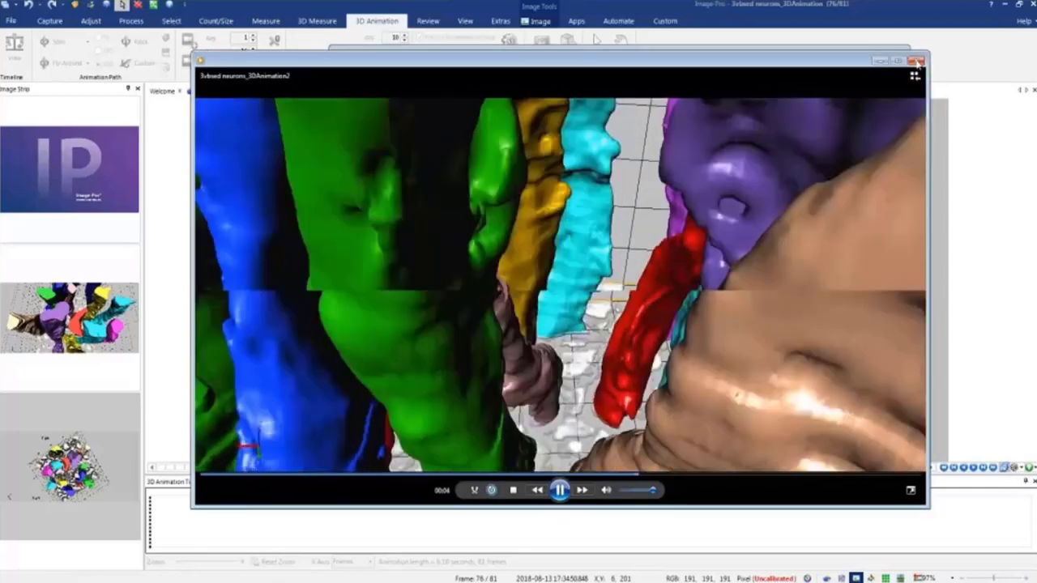
# - Close Media Player and return to the original 3vbsed neurons.tif image in Image-Pro
pyautogui.click(918, 60)
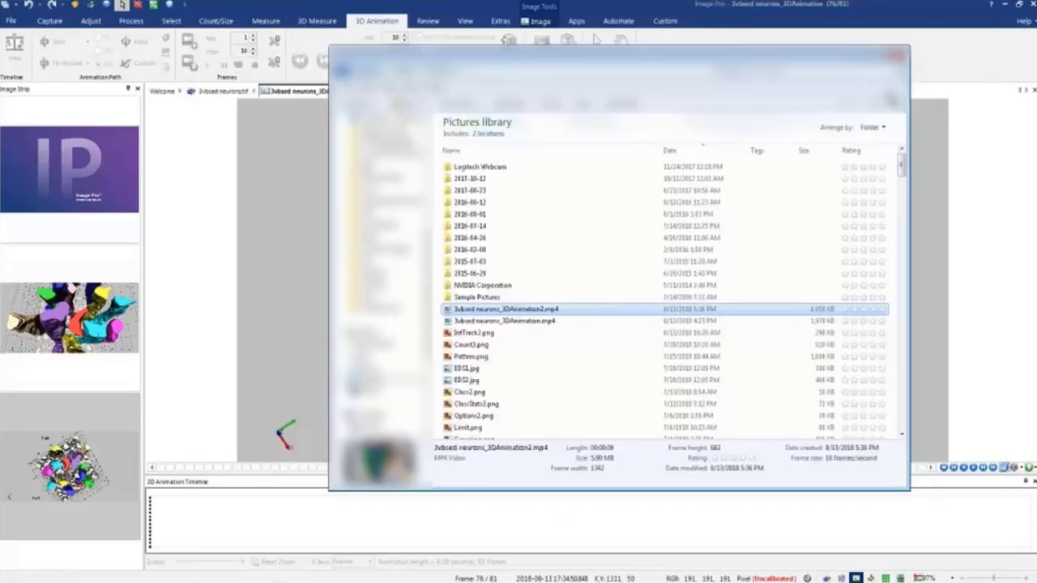
pyautogui.click(375, 10)
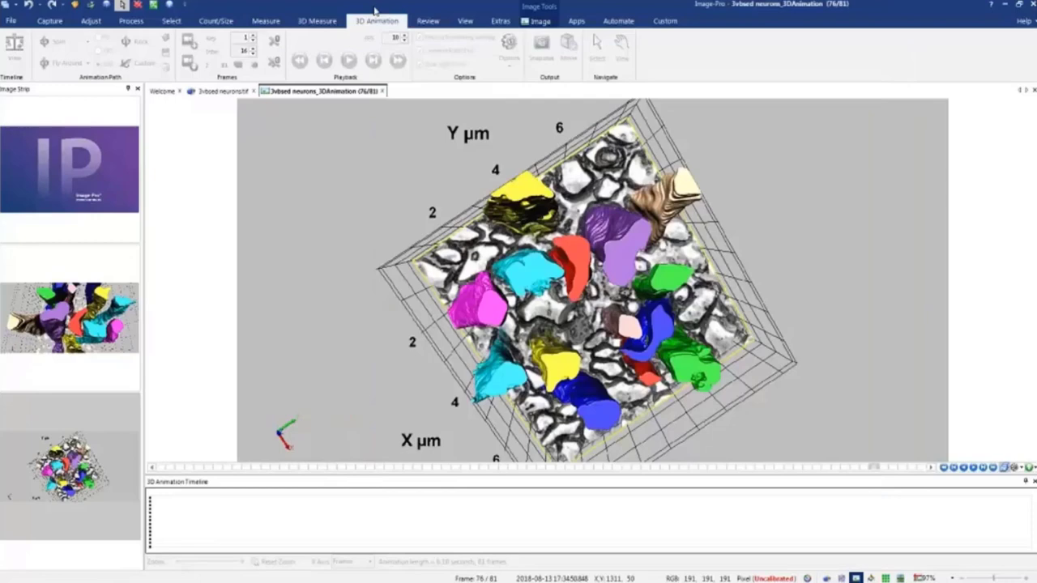
pyautogui.click(79, 371)
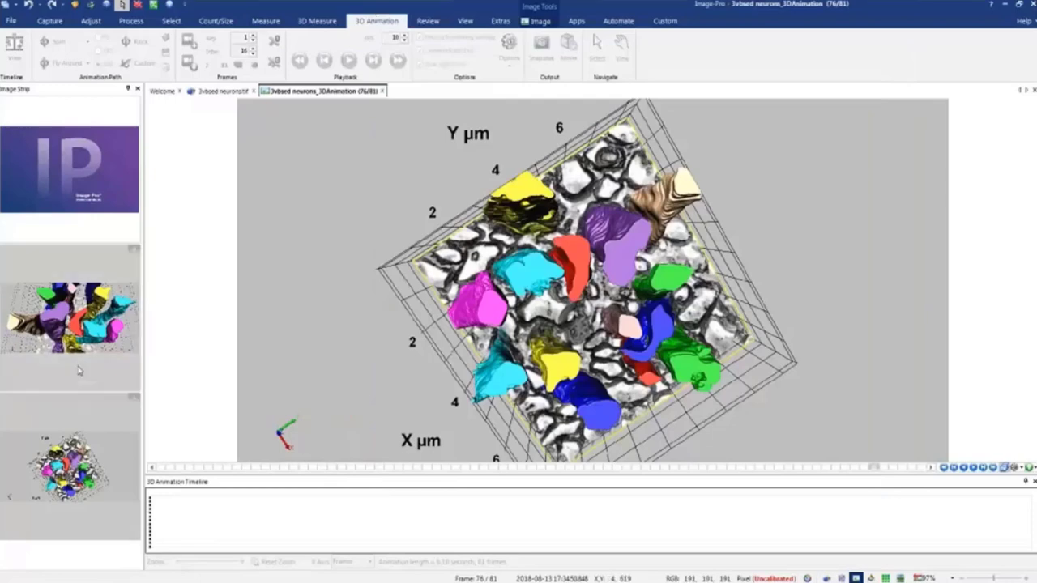